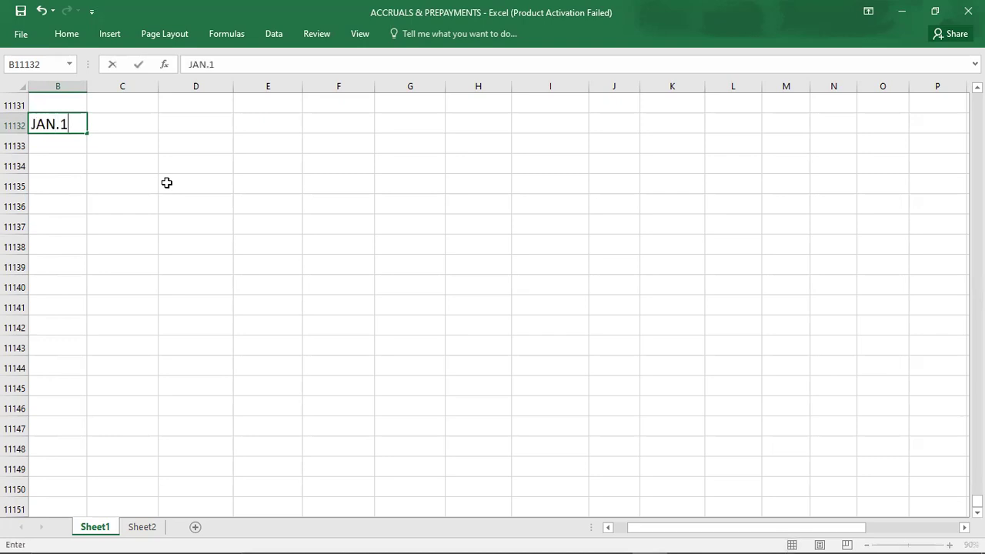
Step: Enter the journal dates JAN.1 in cell B11132 and FEB.5 in cell B11133
key(Tab)
key(Return)
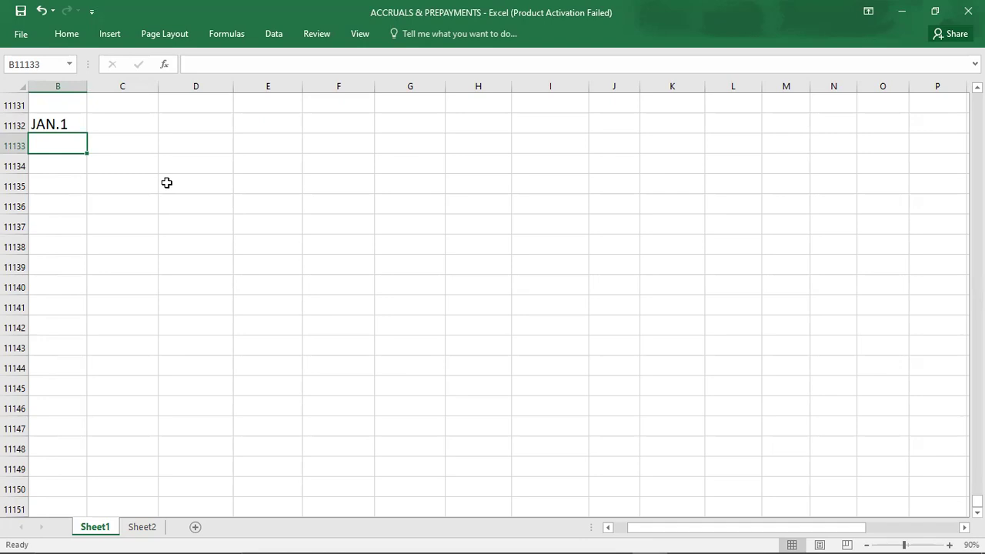
key(Up)
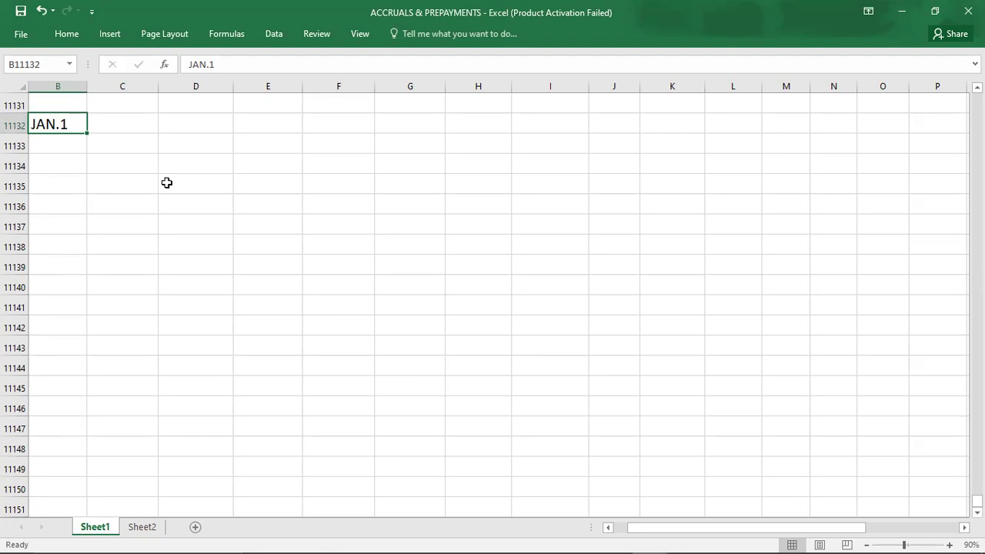
key(Down)
text(FEB.5)
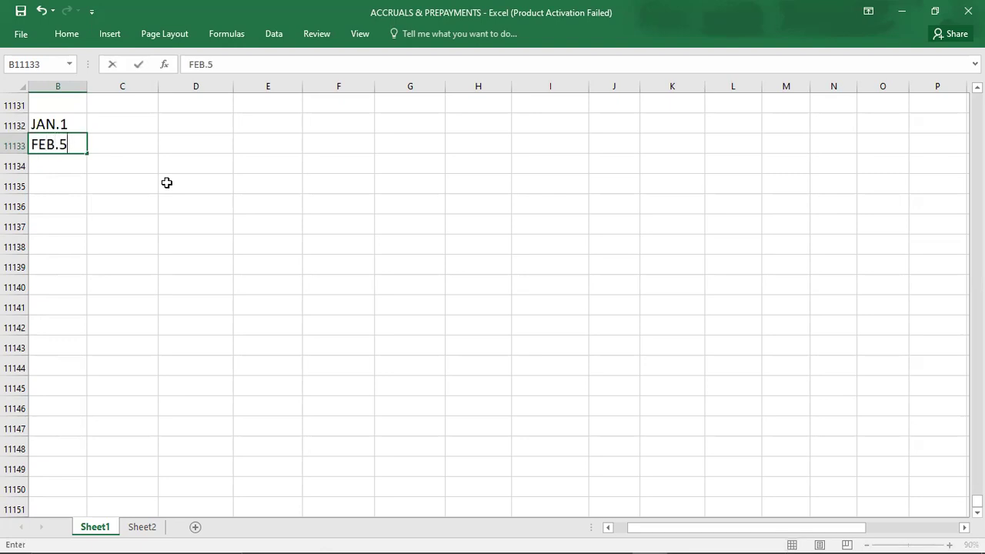
key(Tab)
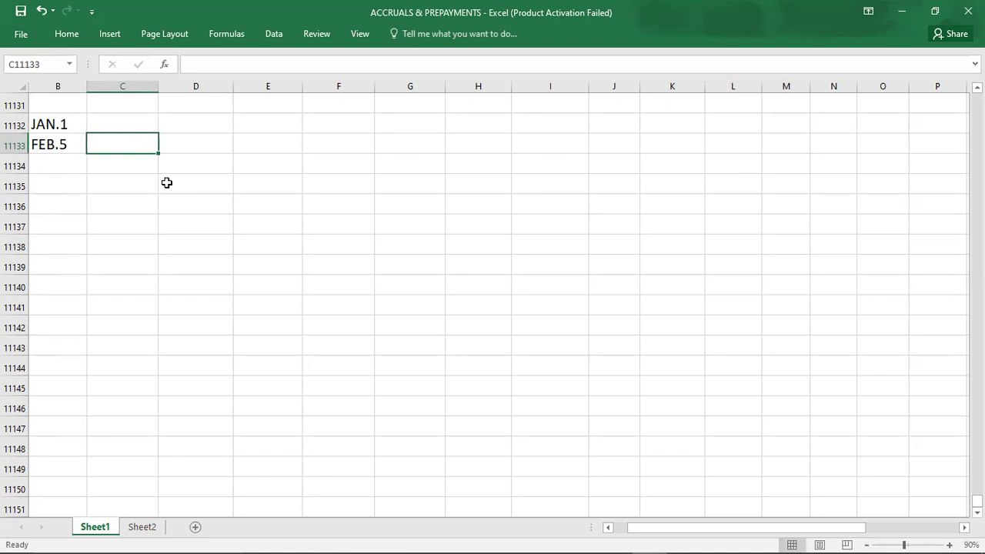
Step: Write the accounts for the FEB.5 entry: SALARY EXP. in C11133 and BANK in D11134
text(SALA)
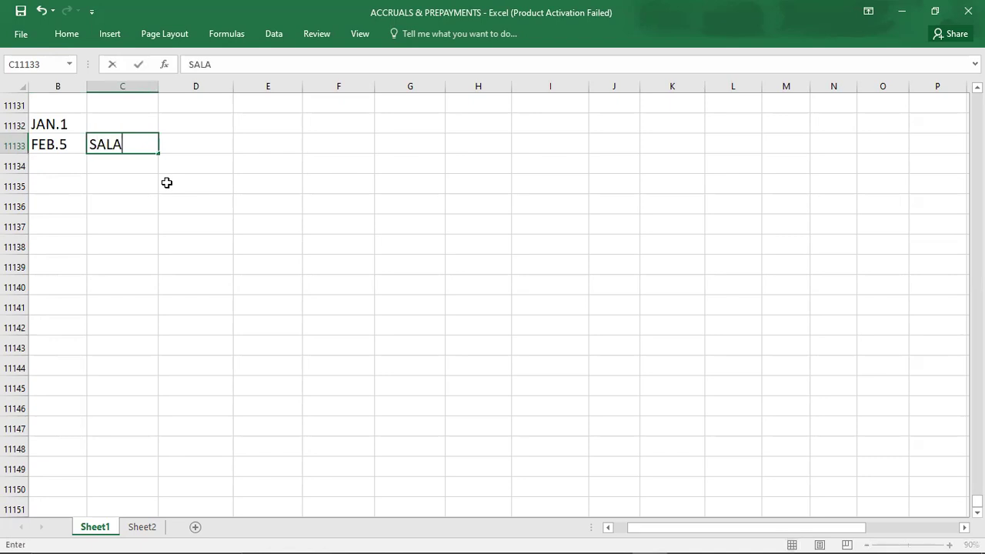
text(RY EXP.)
key(Return)
key(Right)
text(BANK)
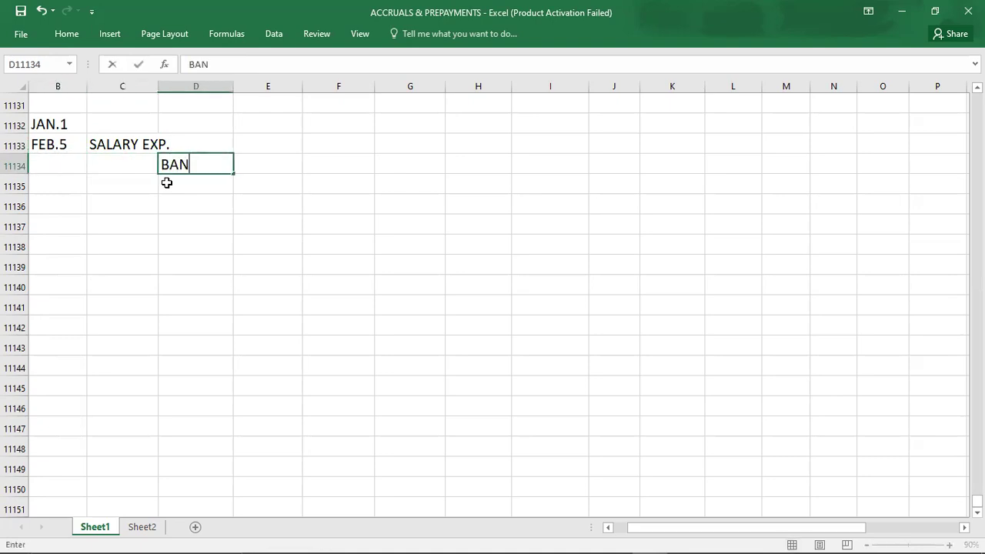
Step: Enter the FEB.5 amounts: 10000 debit in F11133 and 10000 credit in G11134
key(Up)
key(Right)
key(Right)
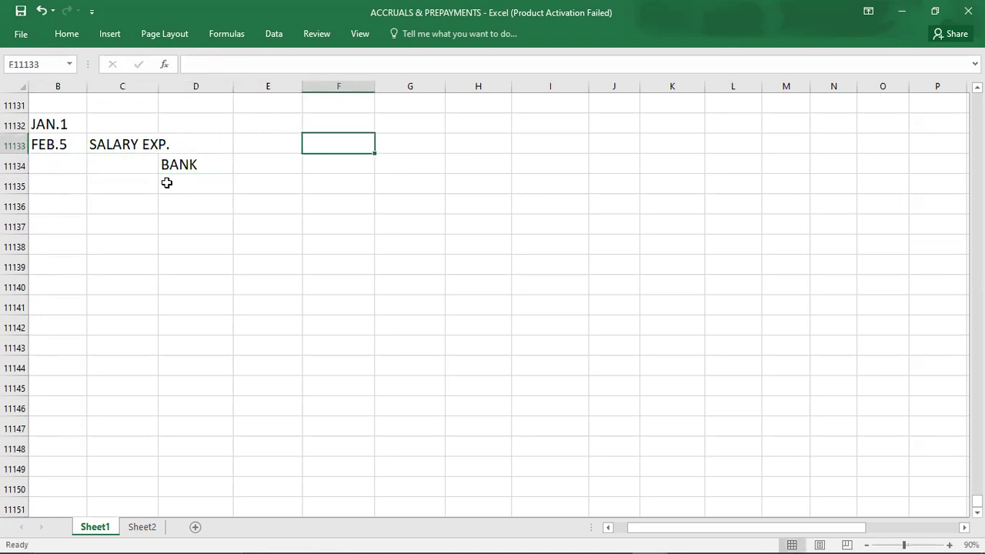
text(10000)
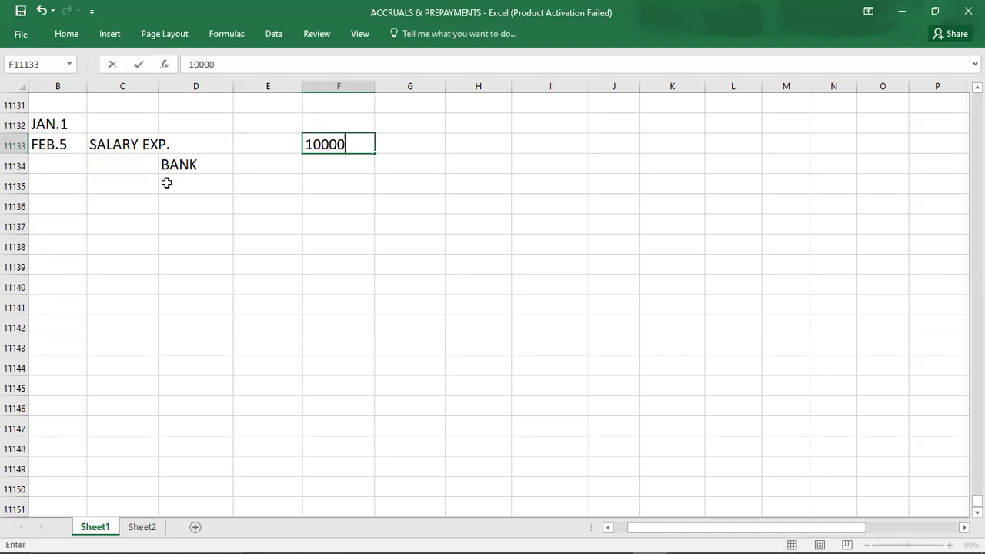
key(Return)
key(Right)
text(10000)
key(Return)
Step: Enter the date MAR.5 in cell B11136, leaving a blank row below the FEB.5 entry
key(Left)
key(Down)
key(Left)
key(Left)
key(Left)
key(Left)
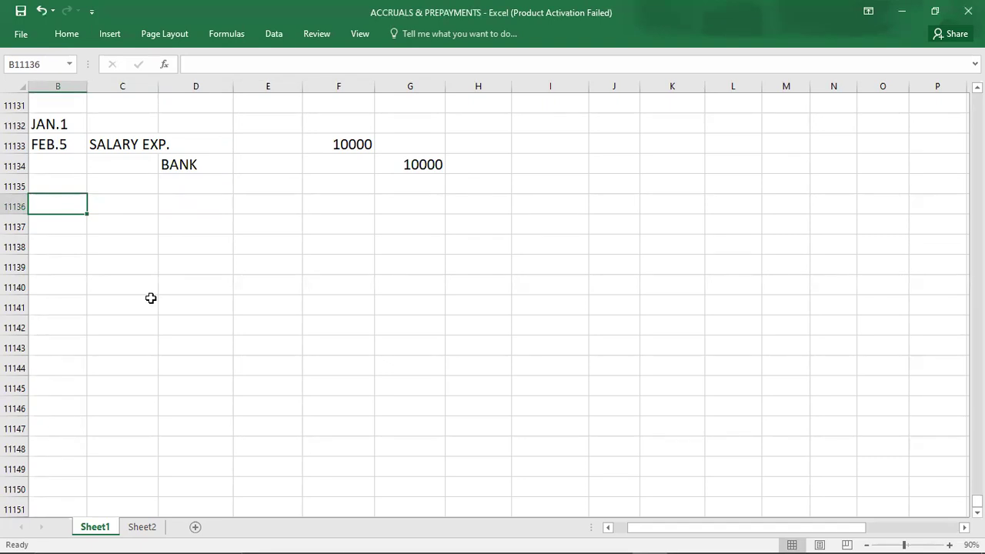
text(MAR.5)
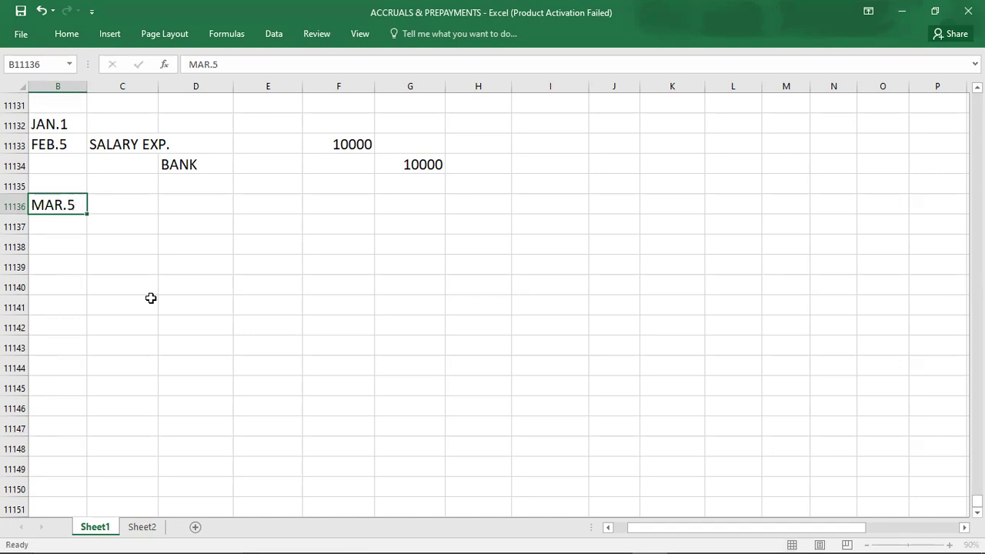
Step: Copy the salary and bank entry with its amounts from C11133:G11134 to C11136 for MAR.5
key(Right)
key(Up)
key(Up)
key(Up)
key(shift+Right)
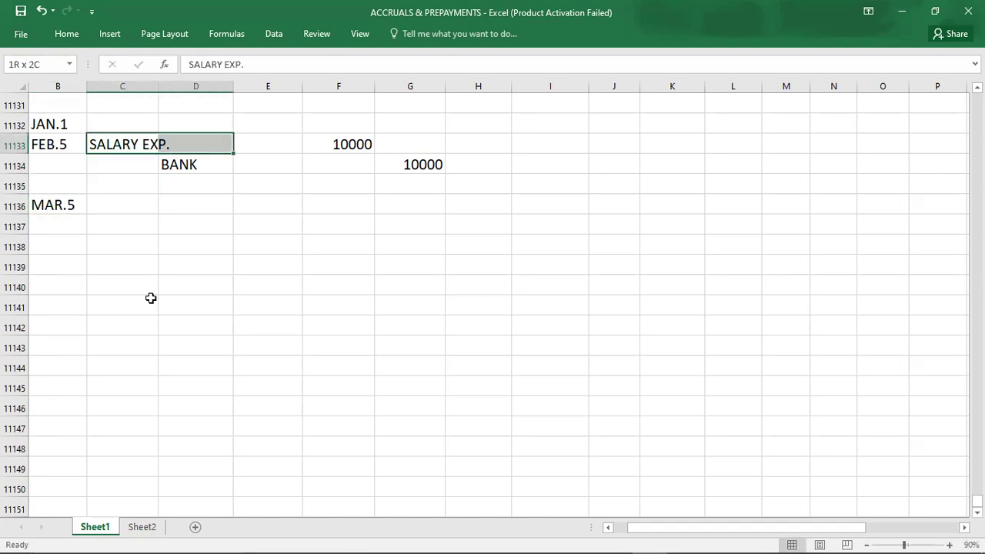
key(shift+Right)
key(shift+Right)
key(shift+Right)
key(shift+Down)
key(ctrl+c)
key(Down)
key(Down)
key(Down)
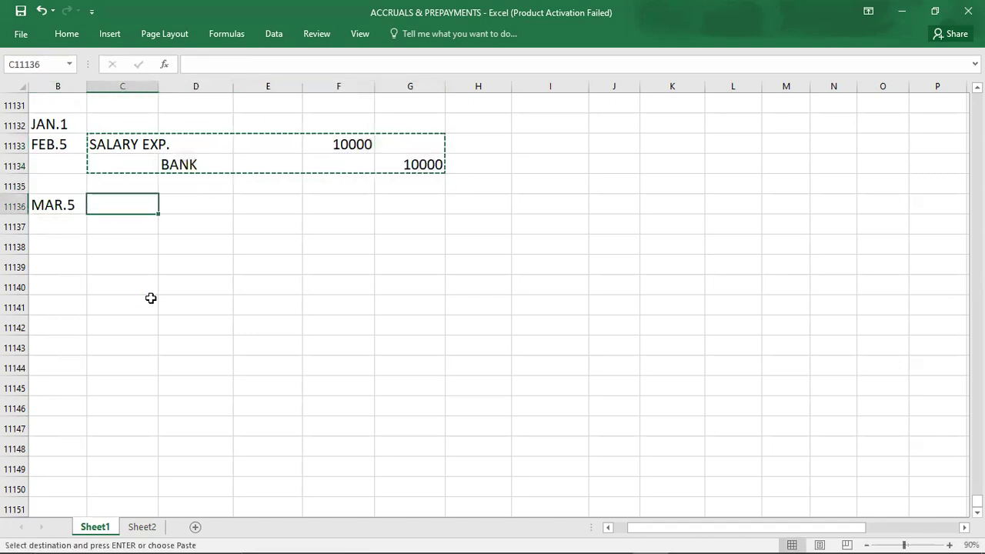
key(ctrl+v)
Step: Enter the date APR.5 in cell B11139, leaving a blank row below the MAR.5 entry
key(Down)
key(Down)
key(Down)
key(Left)
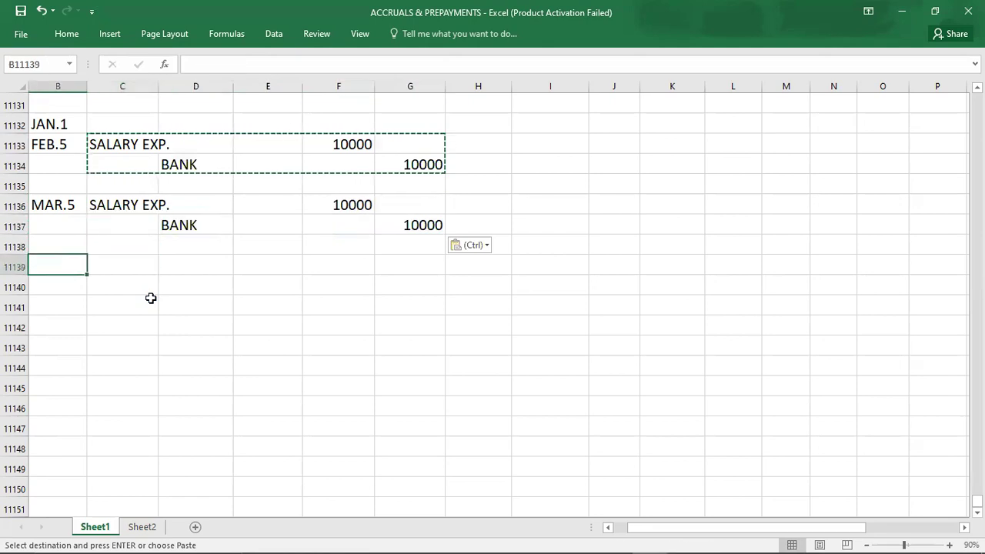
text(AP.R5)
key(Right)
key(Left)
text(APR.5)
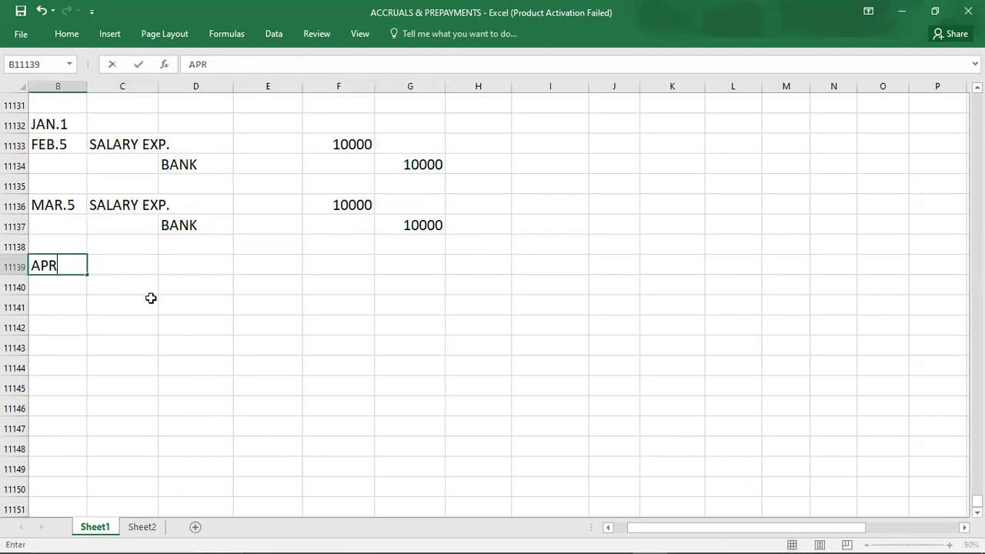
key(Right)
Step: Copy the MAR.5 salary and bank entry from C11136:G11137 to C11139 for APR.5
key(Left)
key(Up)
key(Up)
key(Up)
key(Right)
key(shift+Right)
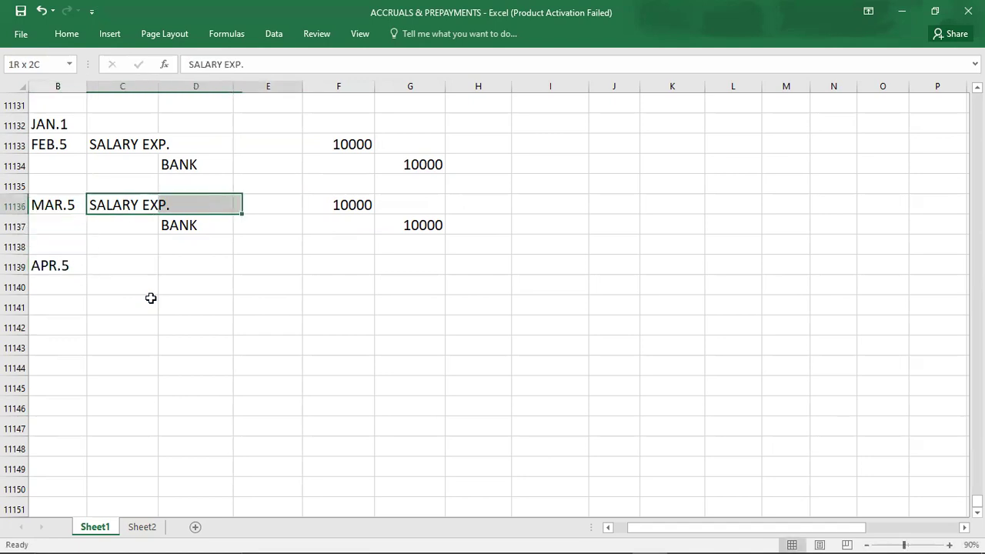
key(shift+Right)
key(shift+Right)
key(shift+Down)
key(ctrl+c)
key(Down)
key(Down)
key(Down)
key(ctrl+v)
Step: List the dates MAY.5, JUN.5 and JUL.5 in cells B11142 to B11144
key(Down)
key(Down)
key(Down)
key(Left)
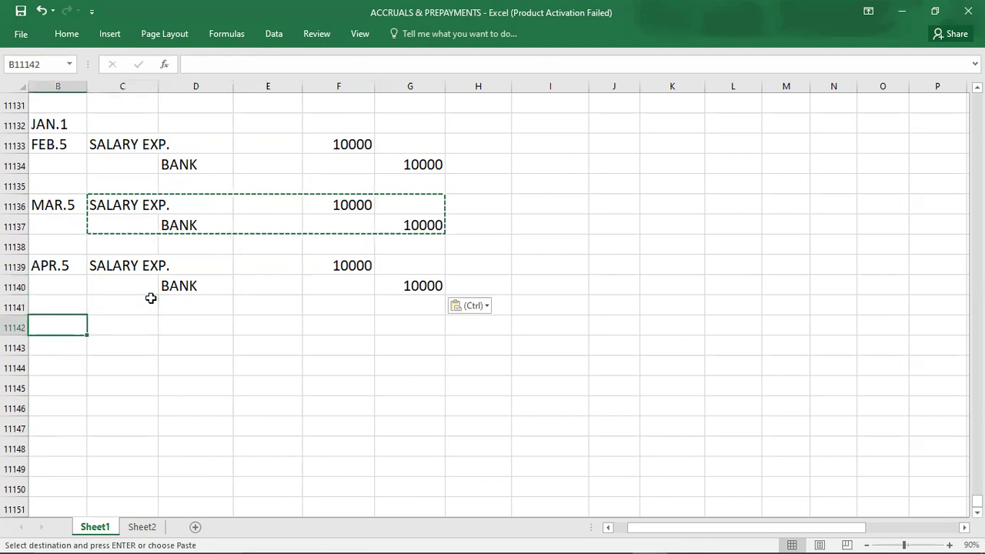
key(Escape)
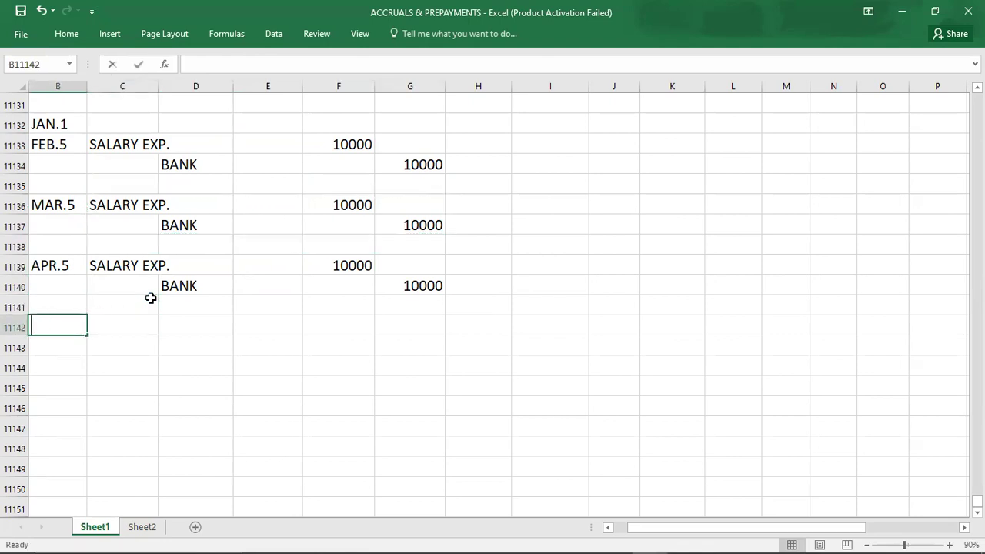
text(MAY.5)
key(Return)
text(JUN.5)
key(Return)
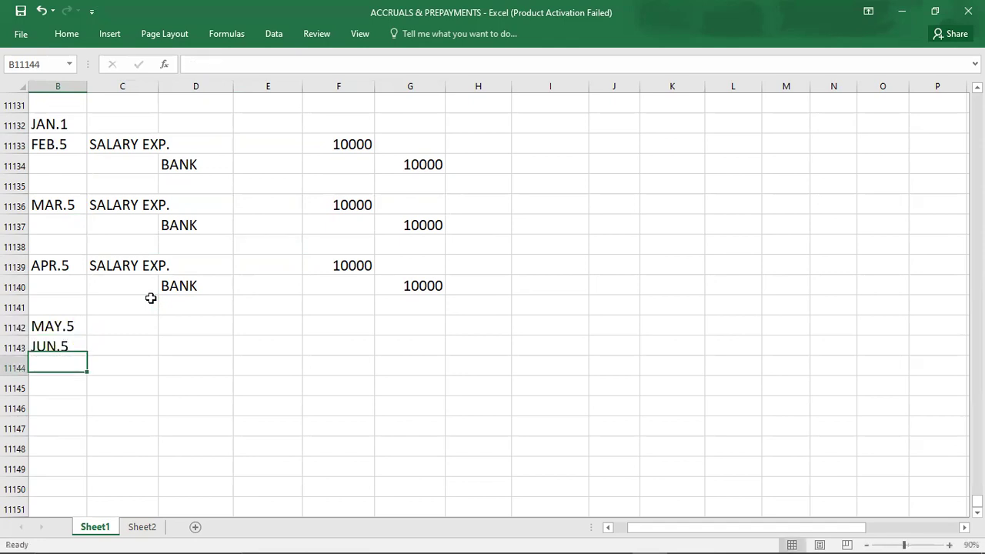
text(JUL.5)
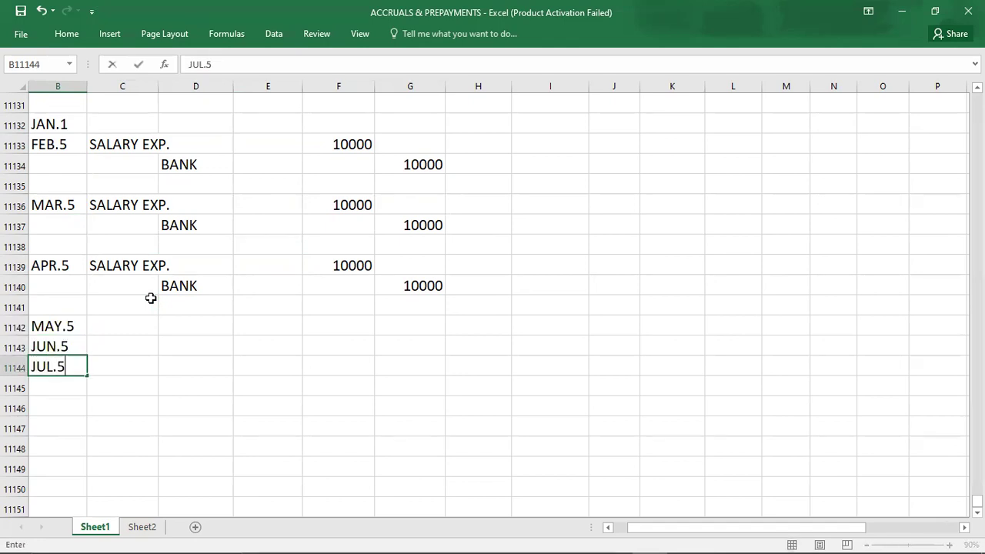
key(Return)
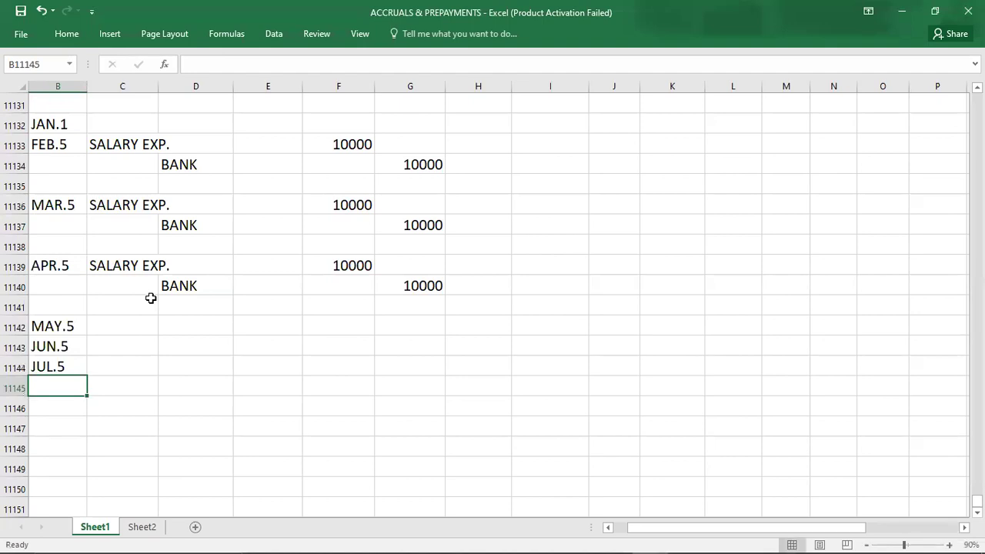
Step: Continue the date list with AUG., SEP.5, OCT.5, NOV.5 and DEC.5 in cells B11145 to B11149
text(AUG.)
key(Return)
text(SEP.5)
key(Return)
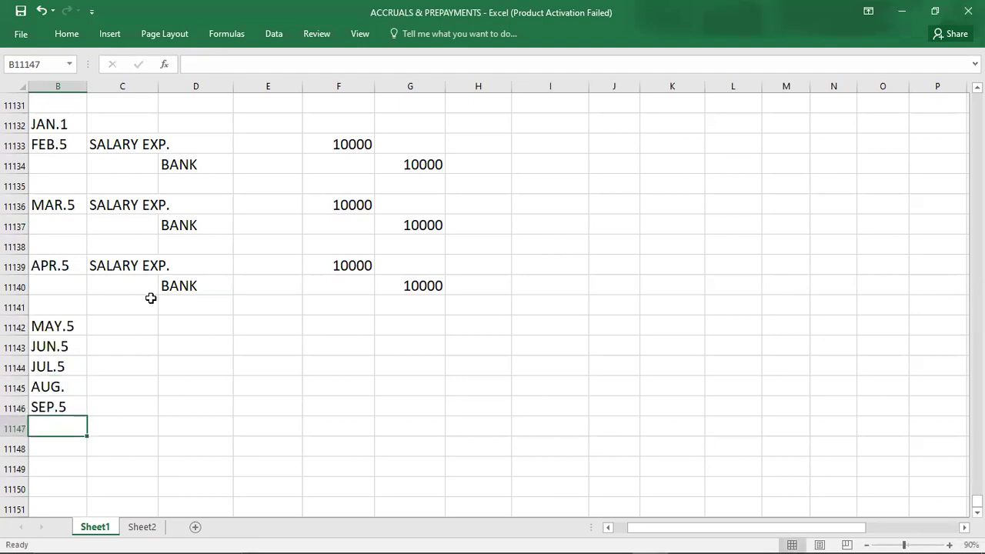
text(OCT.)
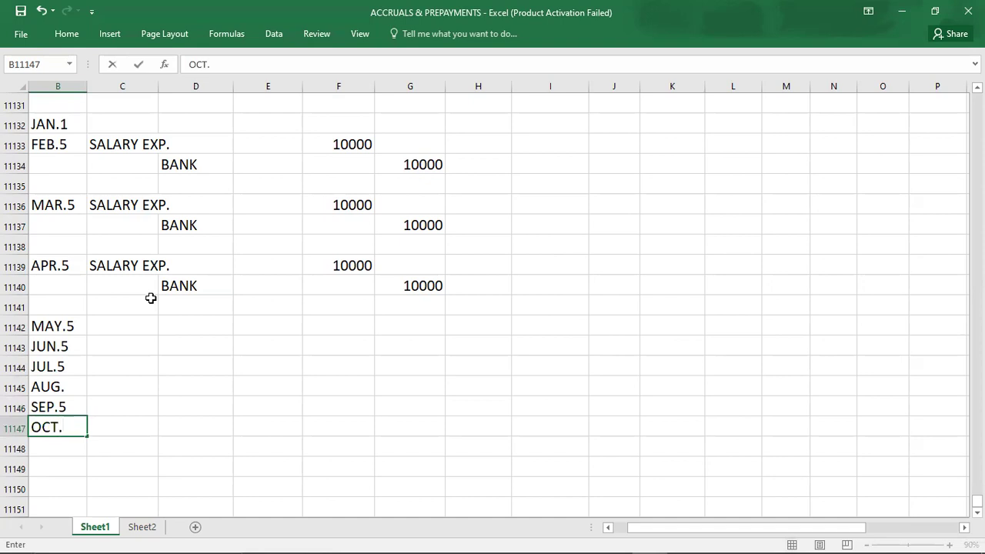
text(5)
key(Return)
text(NOV.5)
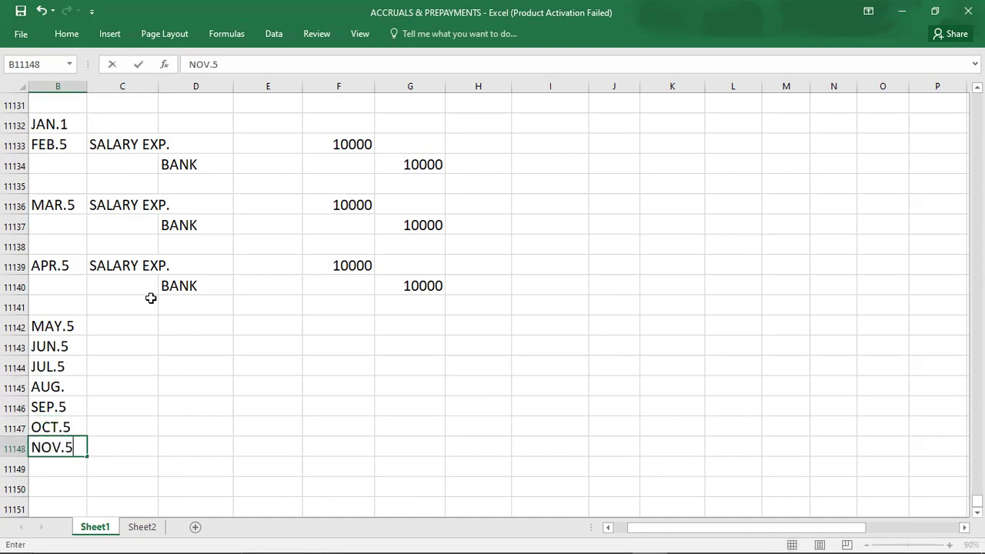
key(Return)
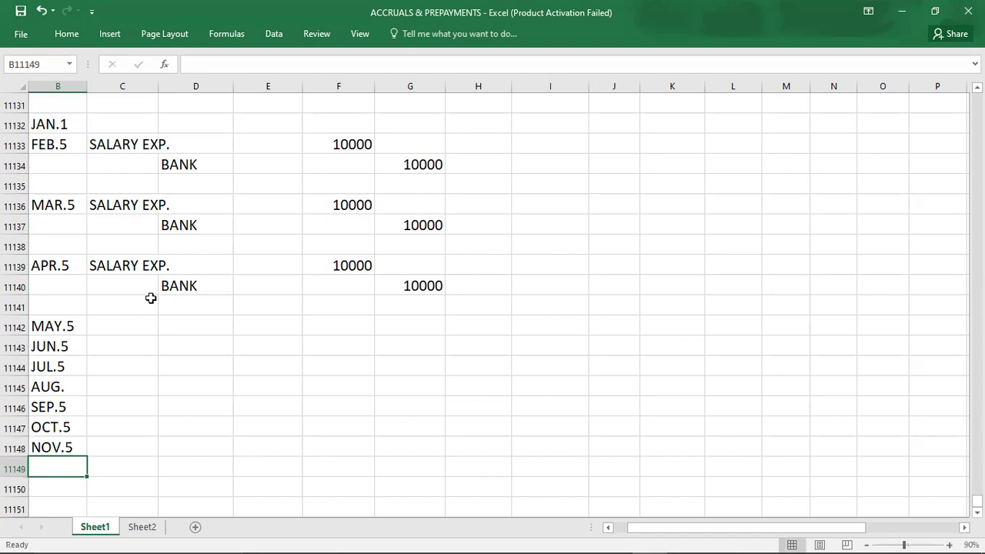
text(DEC.5)
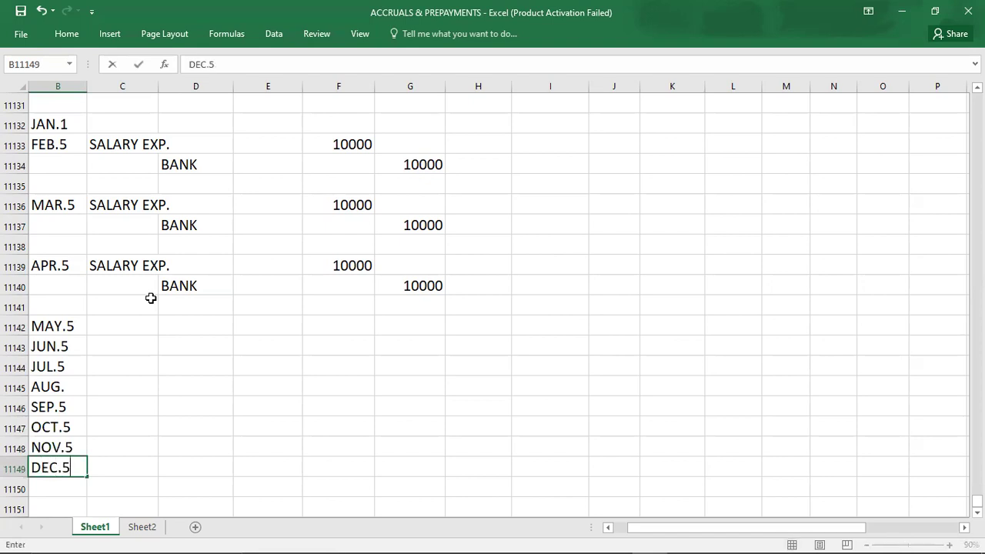
key(Return)
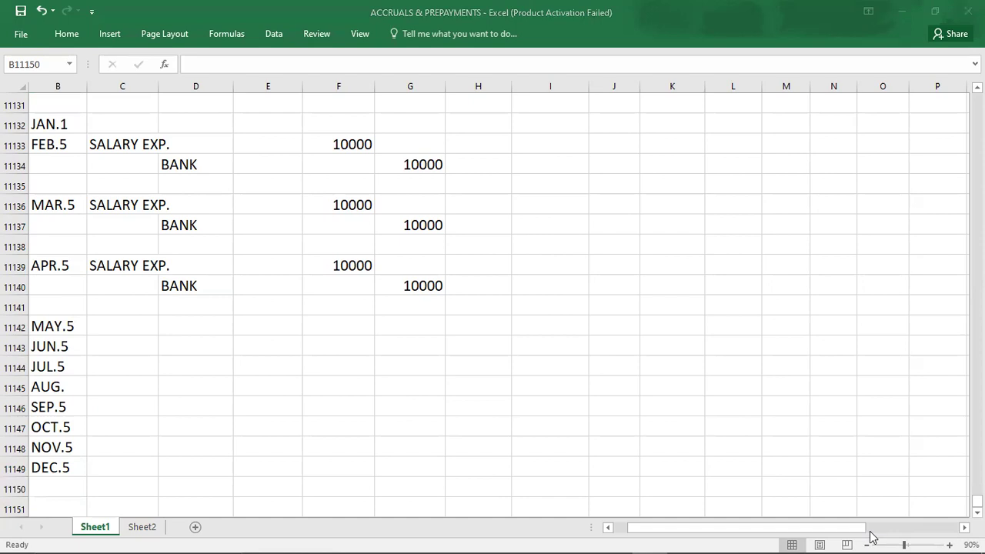
Step: Move the whole journal block B11132:G11149 one column to the left so it starts in cell A11132
click(210, 424)
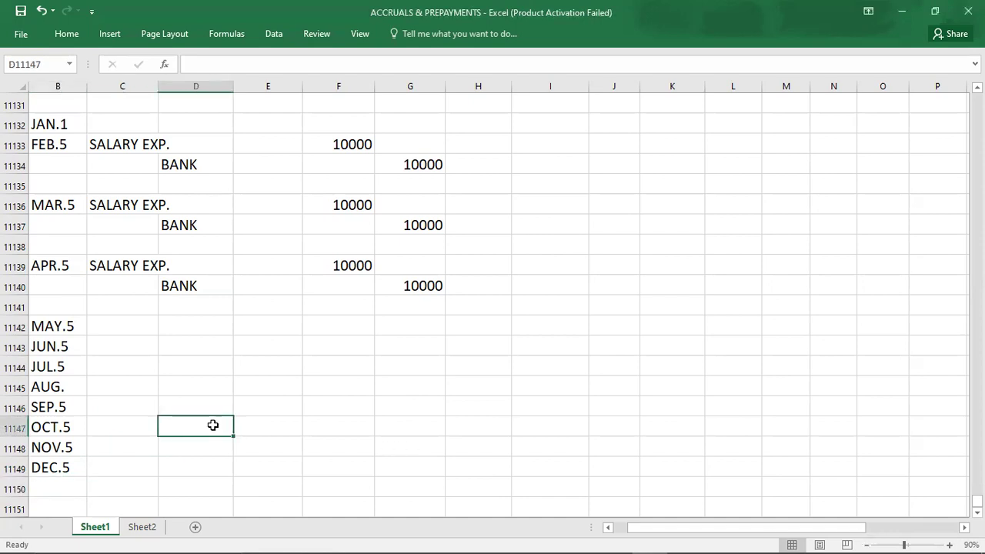
click(866, 544)
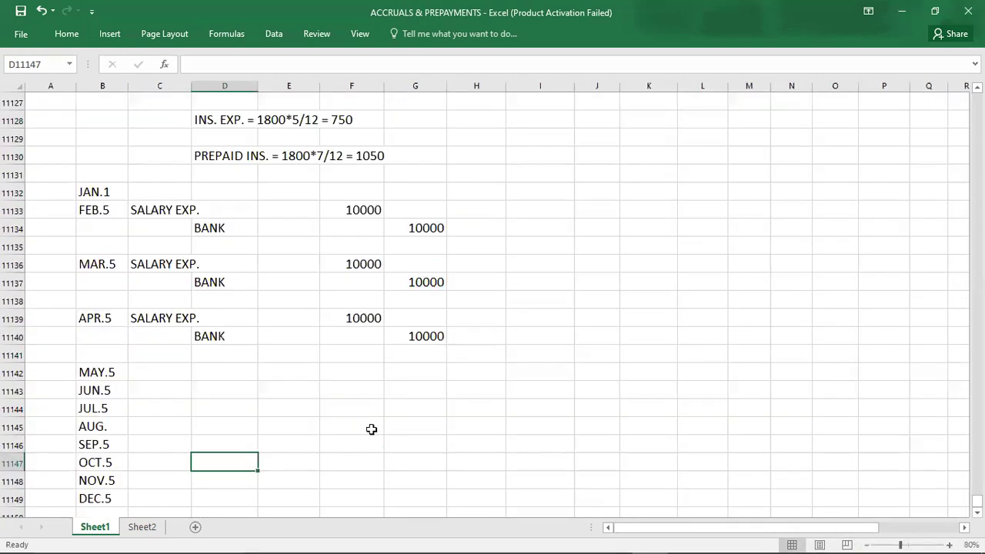
key(Down)
key(Down)
key(Down)
key(Down)
key(Down)
key(Down)
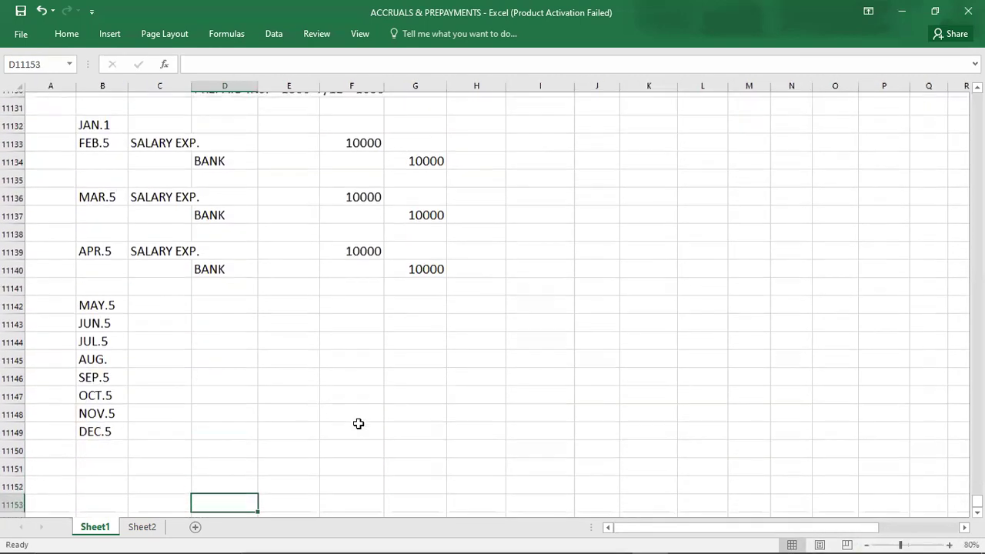
click(113, 125)
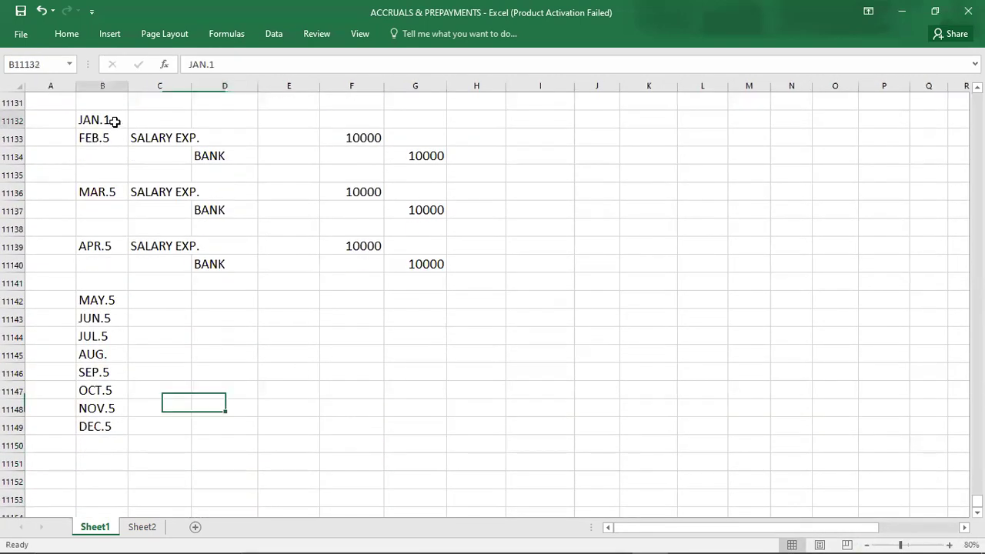
key(Down)
key(Up)
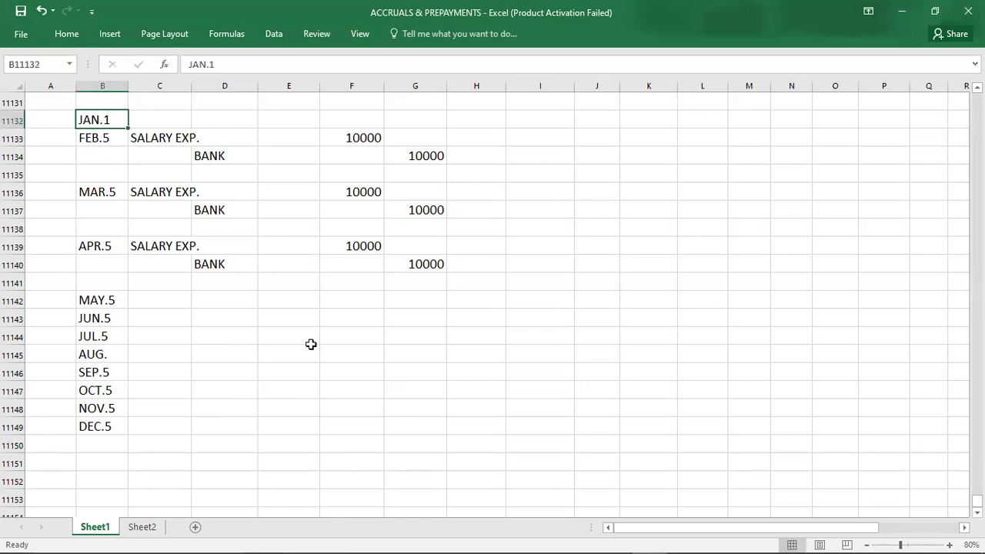
key(shift+Down)
key(shift+Down)
key(shift+Down)
key(shift+Down)
key(shift+Down)
key(shift+Down)
key(shift+Down)
key(shift+Down)
key(shift+Down)
key(shift+Down)
key(shift+Down)
key(shift+Down)
key(shift+Down)
key(shift+Down)
key(shift+Down)
key(shift+Down)
key(shift+Down)
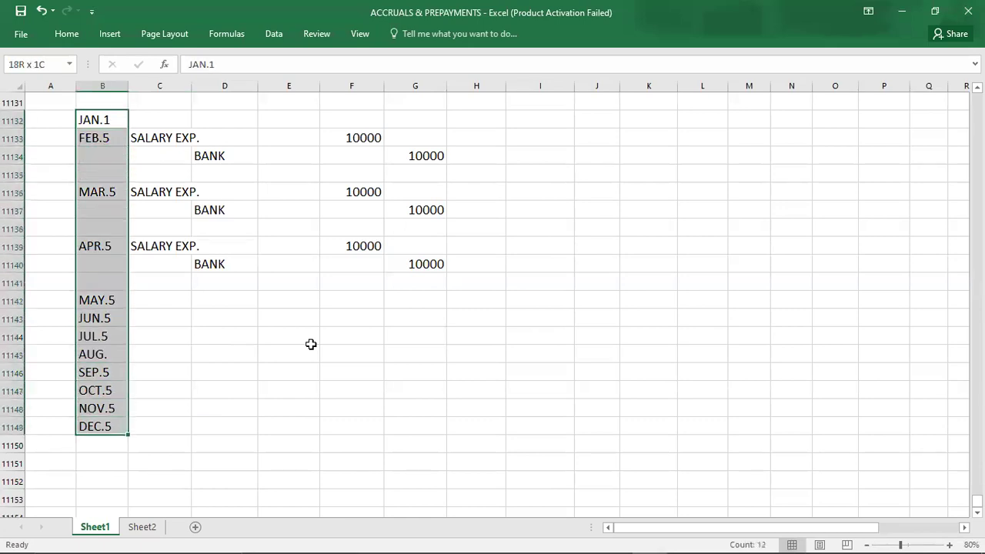
key(shift+Right)
key(shift+Right)
key(shift+Right)
key(shift+Right)
key(shift+Right)
key(ctrl+c)
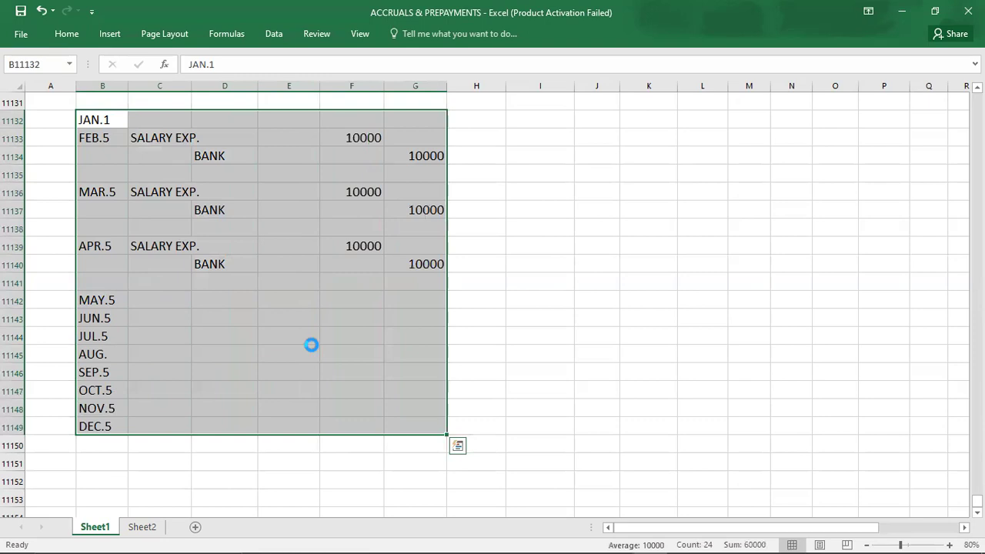
click(44, 121)
key(Return)
Step: Enter DEC.31 in cell A11150 directly below DEC.5 and clear it again
key(Down)
key(Down)
key(Down)
key(Down)
key(Down)
key(Down)
key(Down)
key(Down)
key(Down)
key(Down)
key(Down)
key(Down)
key(Down)
key(Down)
key(Down)
key(Down)
key(Down)
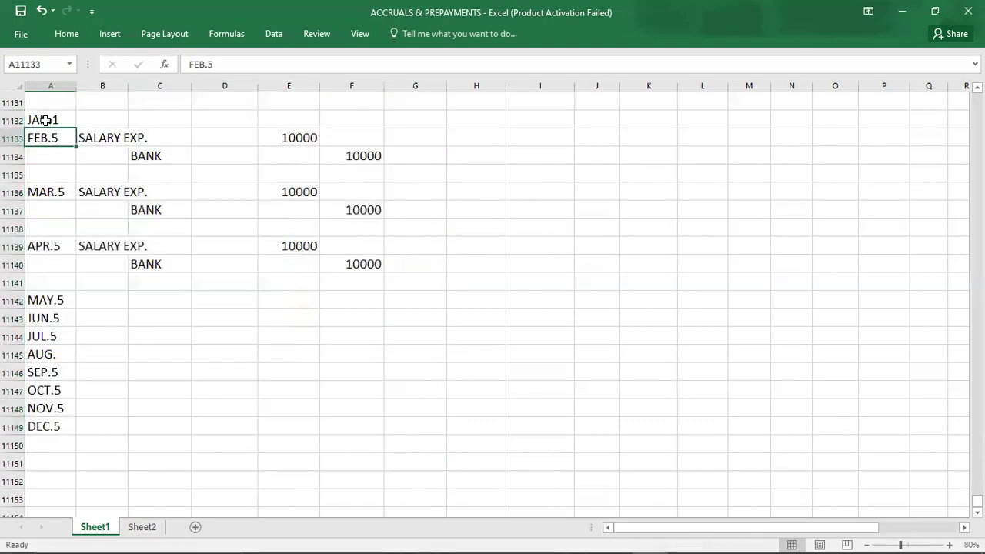
key(Down)
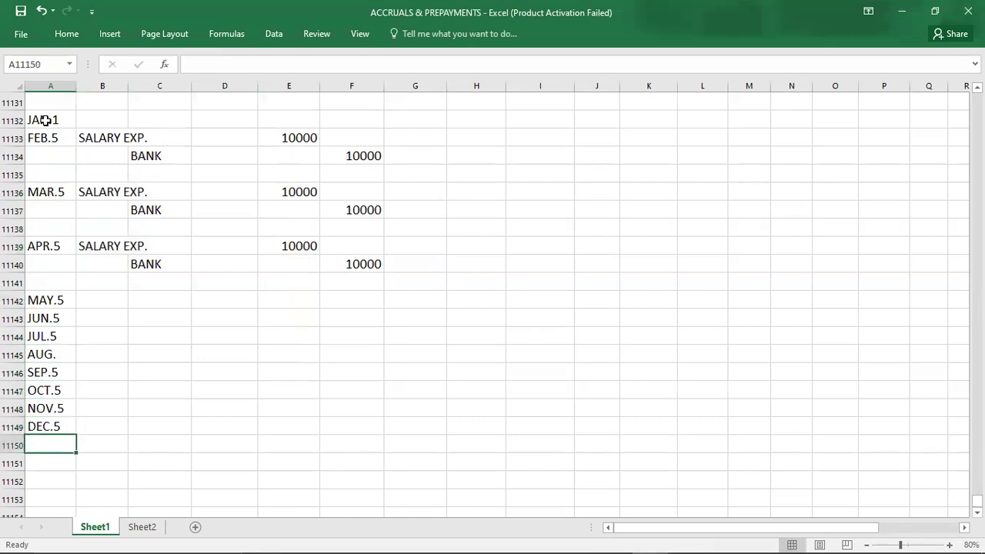
text(DEC.31)
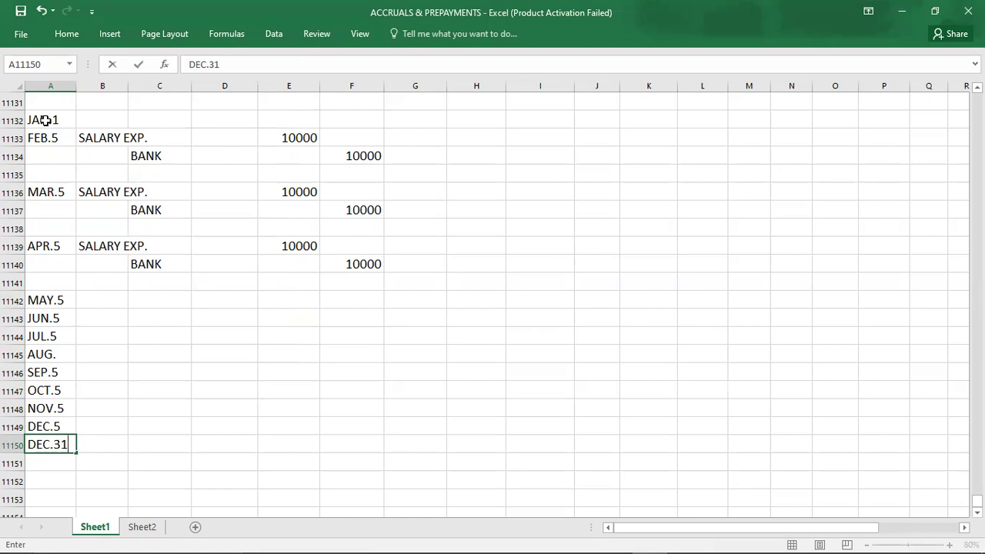
key(Return)
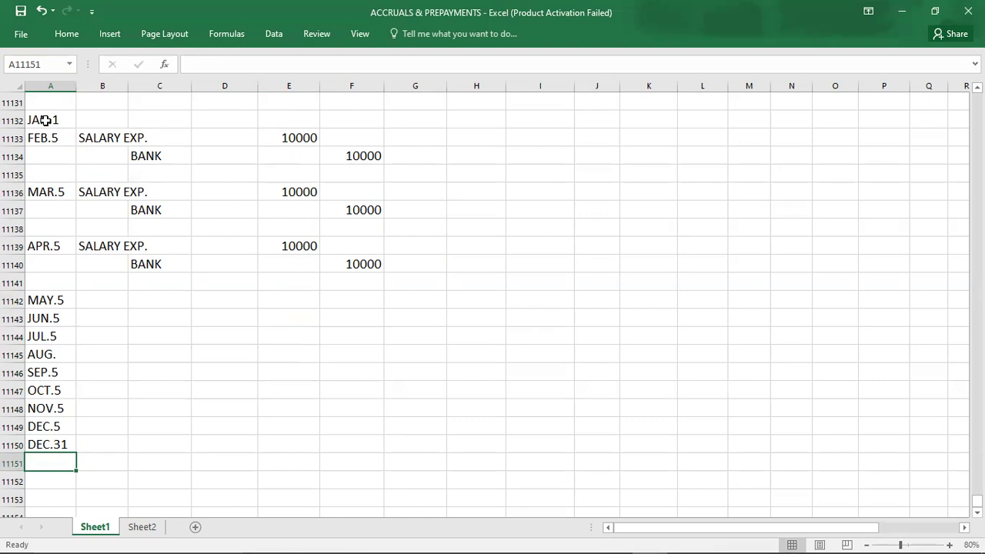
key(Up)
key(Delete)
Step: Copy the APR.5 salary and bank entry from B11139:F11140 to B11149 for DEC.5
key(Up)
key(Up)
key(Up)
key(Up)
key(Up)
key(Up)
key(Up)
key(Up)
key(Up)
key(Up)
key(Up)
key(Up)
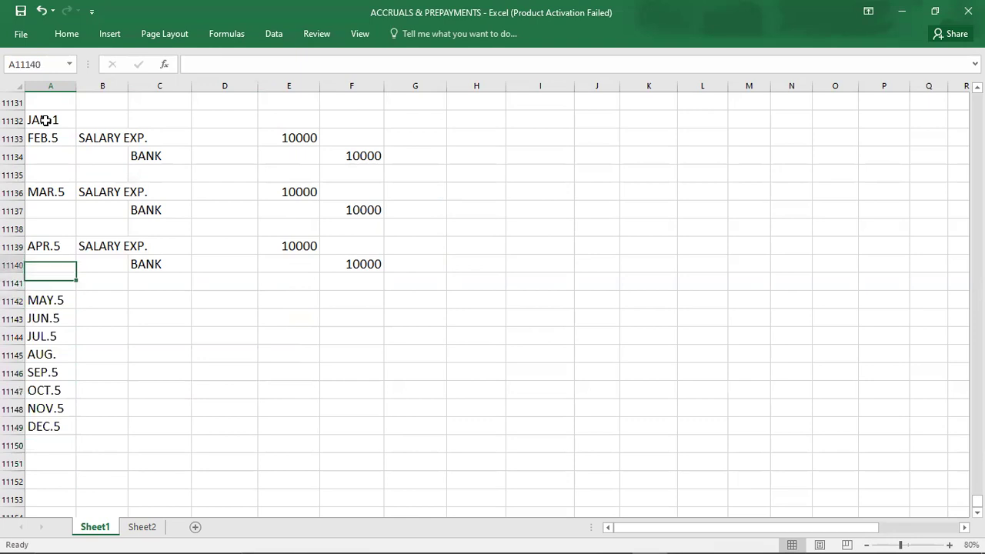
key(Right)
key(Down)
key(shift+Right)
key(shift+Right)
key(shift+Right)
key(shift+Right)
key(shift+Down)
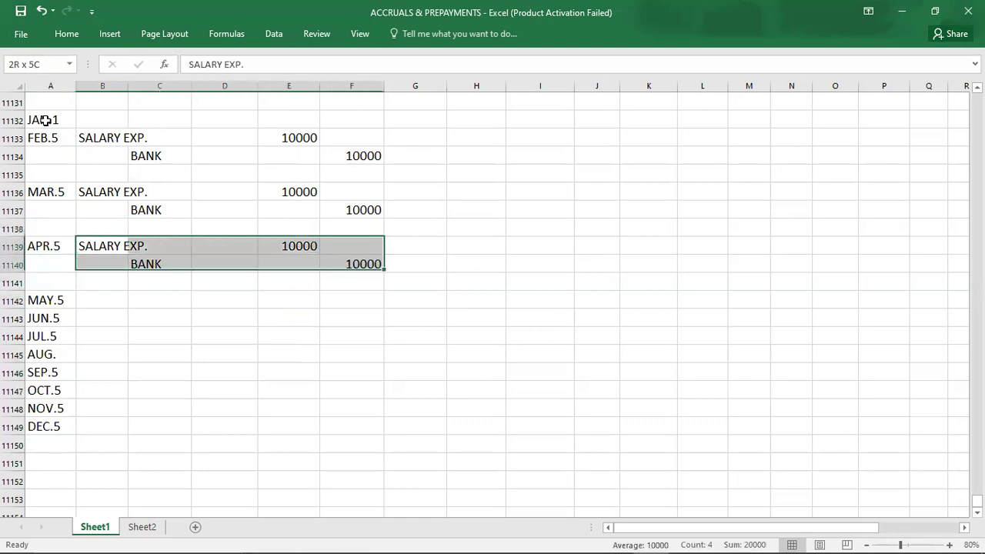
key(ctrl+c)
key(Down)
key(Down)
key(Down)
key(Down)
key(Down)
key(Down)
key(Down)
key(Down)
key(Down)
key(Down)
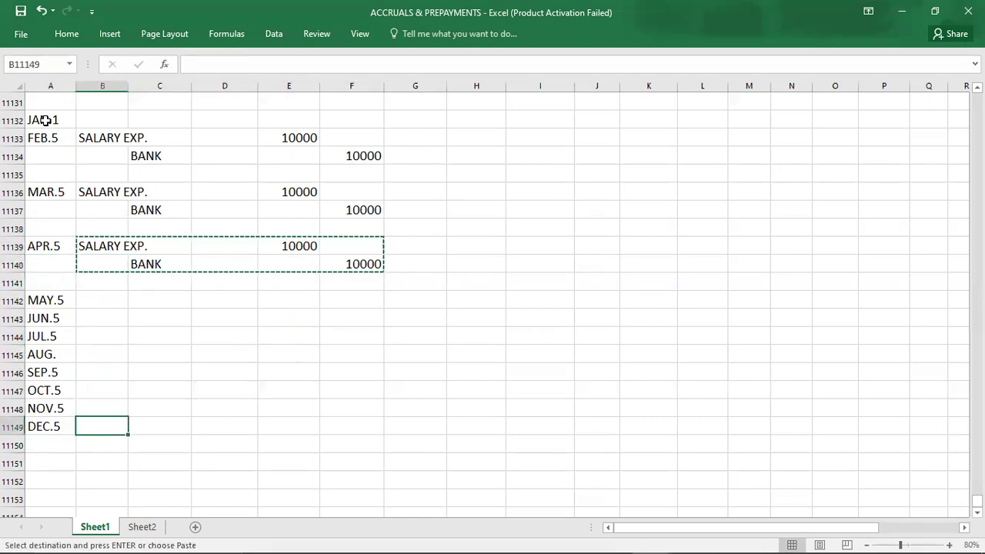
key(ctrl+v)
Step: Enter the year-end date DEC.31 in cell A11152, below the DEC.5 entry
key(Down)
key(Down)
key(Left)
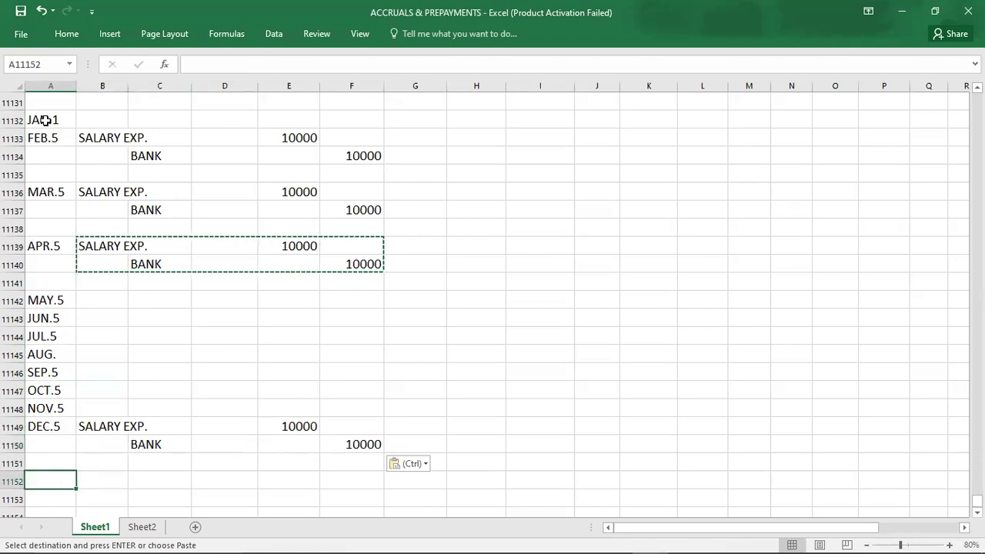
text(DC.31)
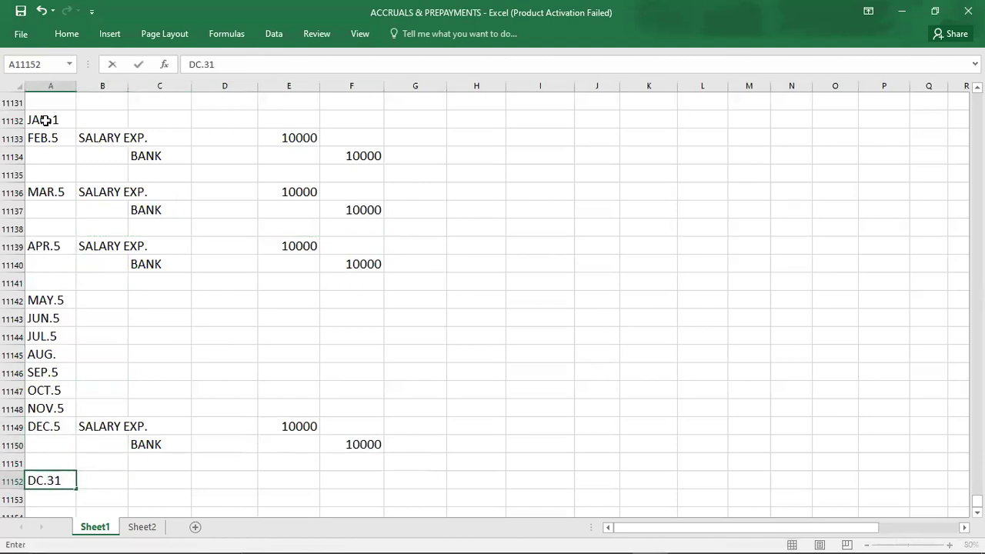
key(BackSpace)
key(BackSpace)
key(BackSpace)
key(BackSpace)
text(EC.31)
key(Return)
Step: Add the date JAN.5 in cell A11154, two rows below DEC.31
key(Return)
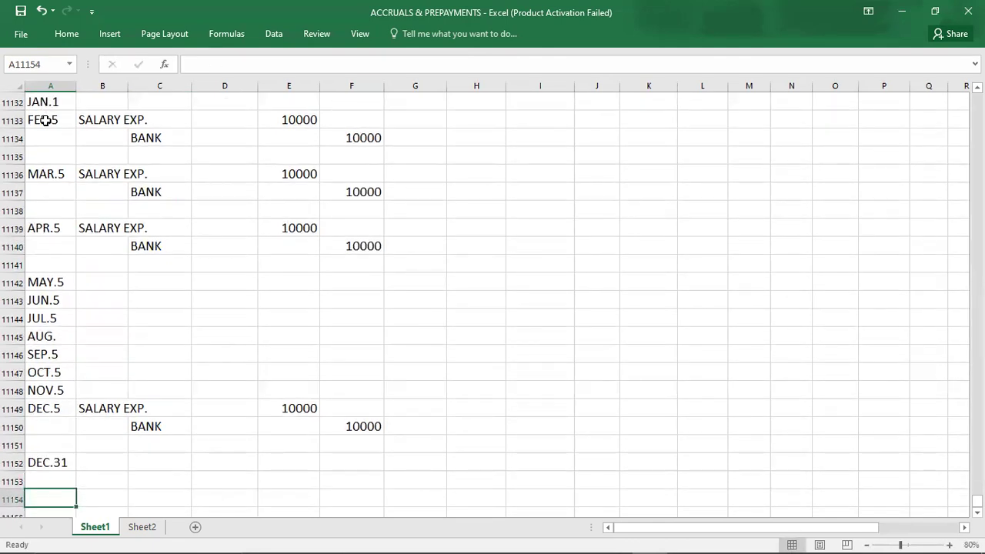
text(JAN.)
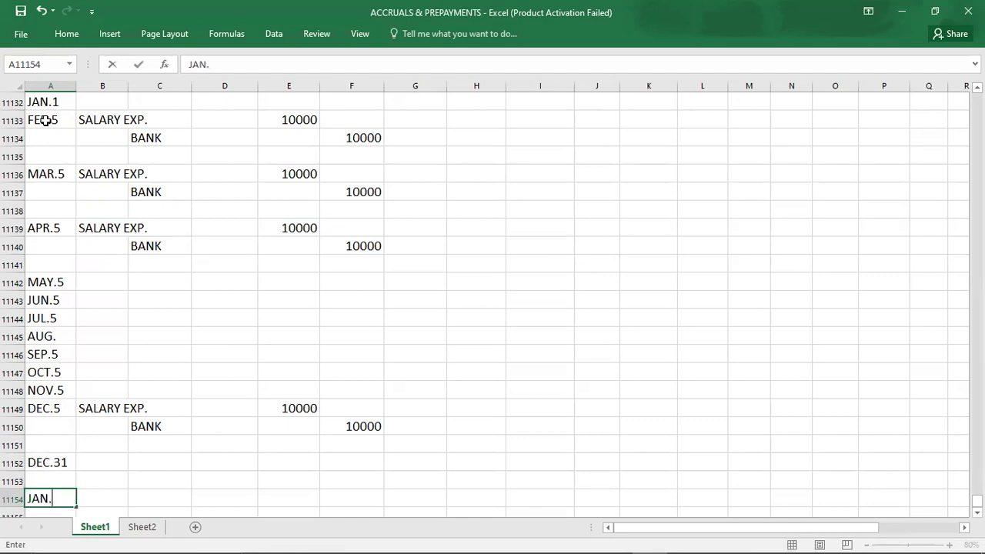
text(5)
click(87, 463)
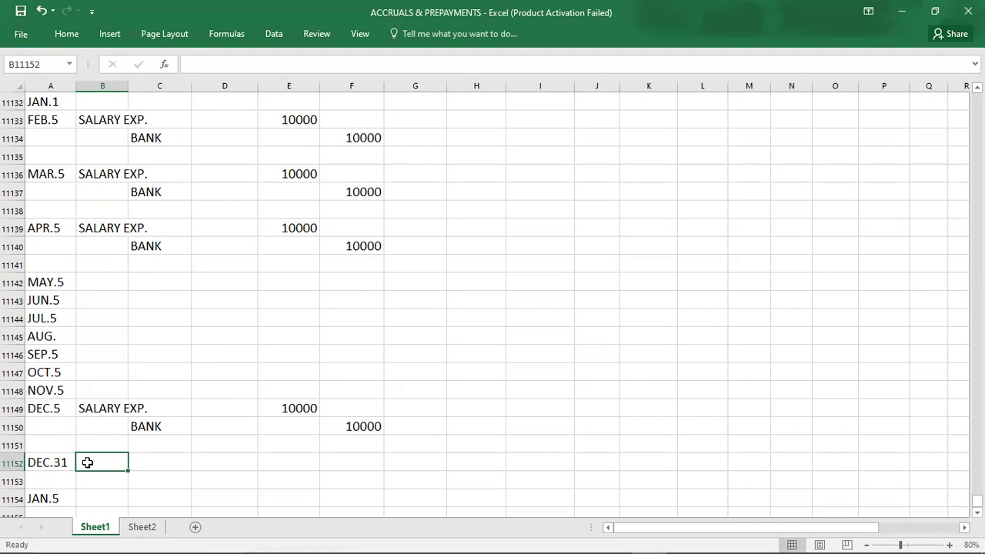
key(Down)
key(Down)
key(Down)
key(Down)
key(Down)
key(Down)
key(Down)
key(Down)
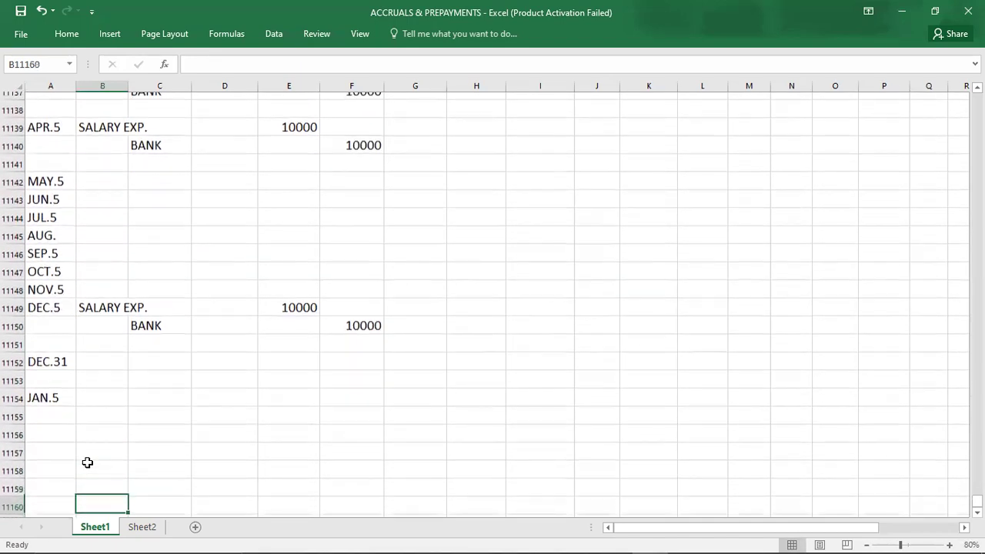
click(48, 374)
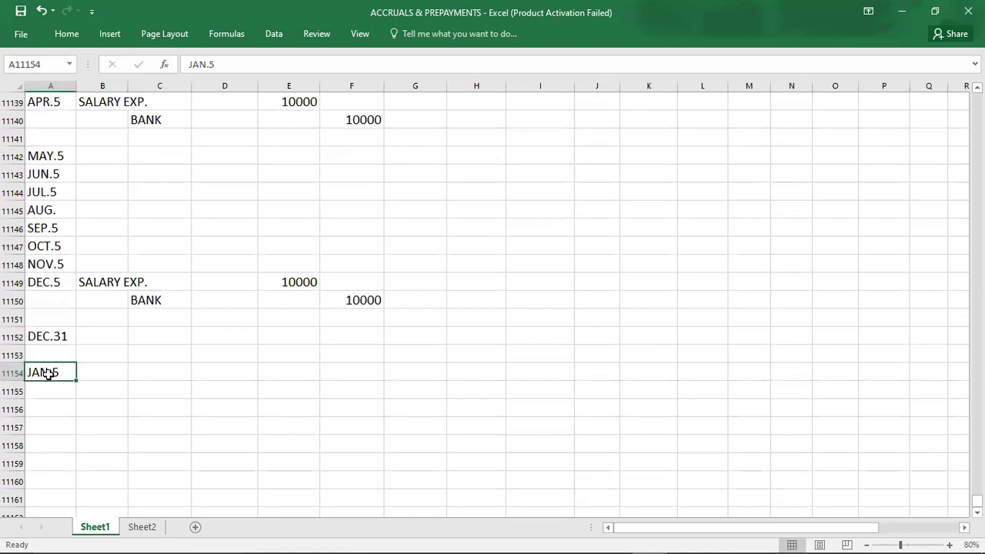
click(49, 333)
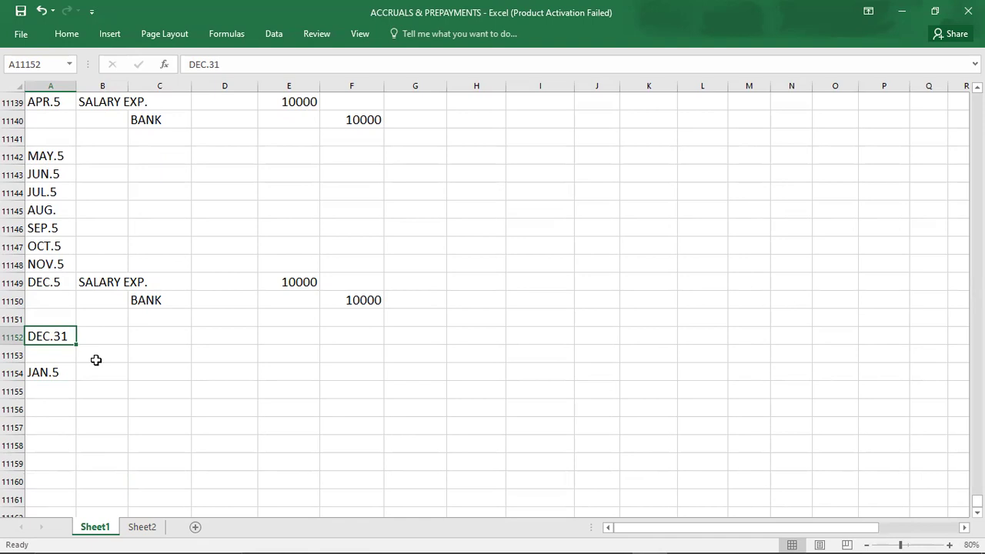
Step: Copy the DEC.5 salary and bank entry from B11149:F11150 to B11154 for JAN.5
click(65, 370)
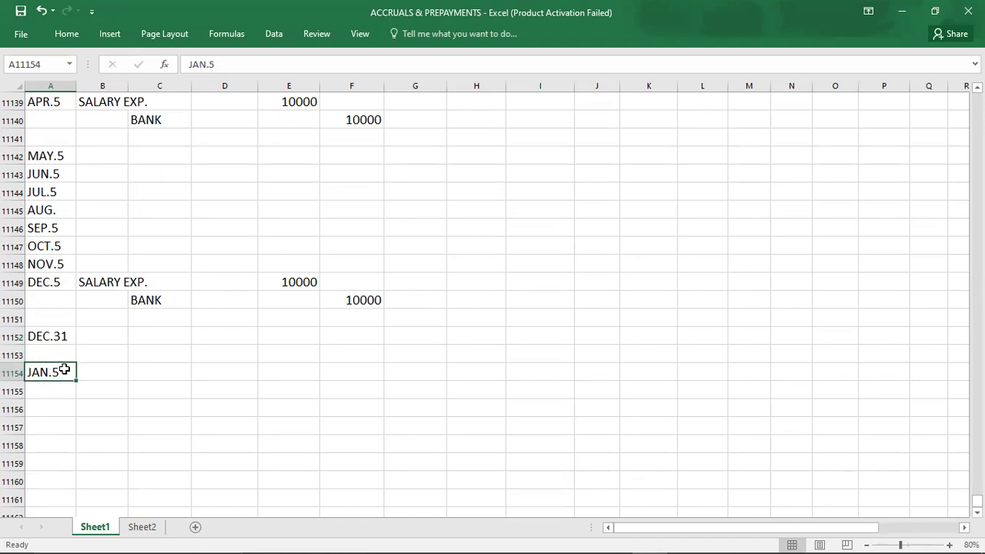
key(Up)
key(Up)
key(Up)
key(Up)
key(Up)
key(Right)
key(shift+Right)
key(shift+Right)
key(shift+Right)
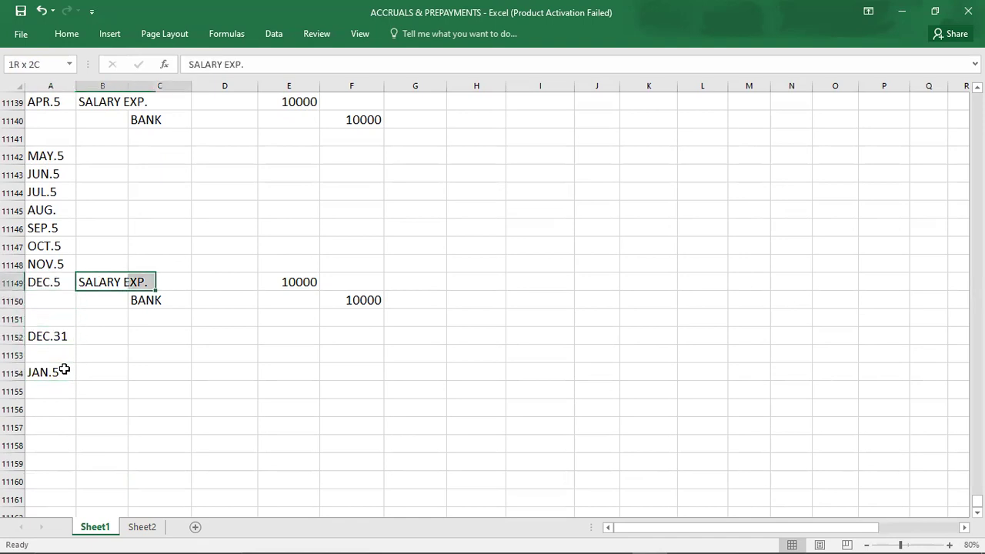
key(shift+Right)
key(shift+Down)
key(ctrl+c)
key(Down)
key(Down)
key(Down)
key(Down)
key(Down)
key(Down)
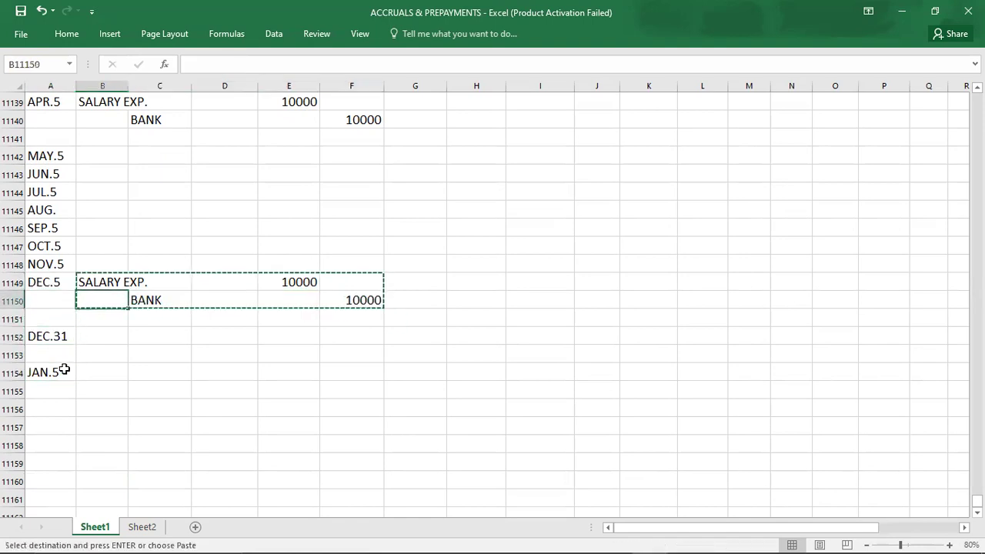
key(Up)
key(ctrl+v)
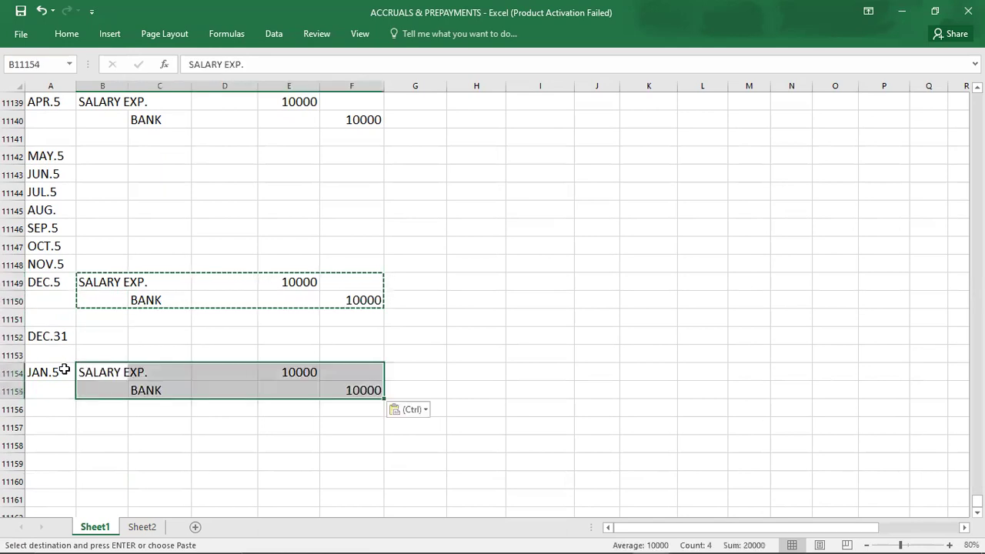
key(Left)
key(Down)
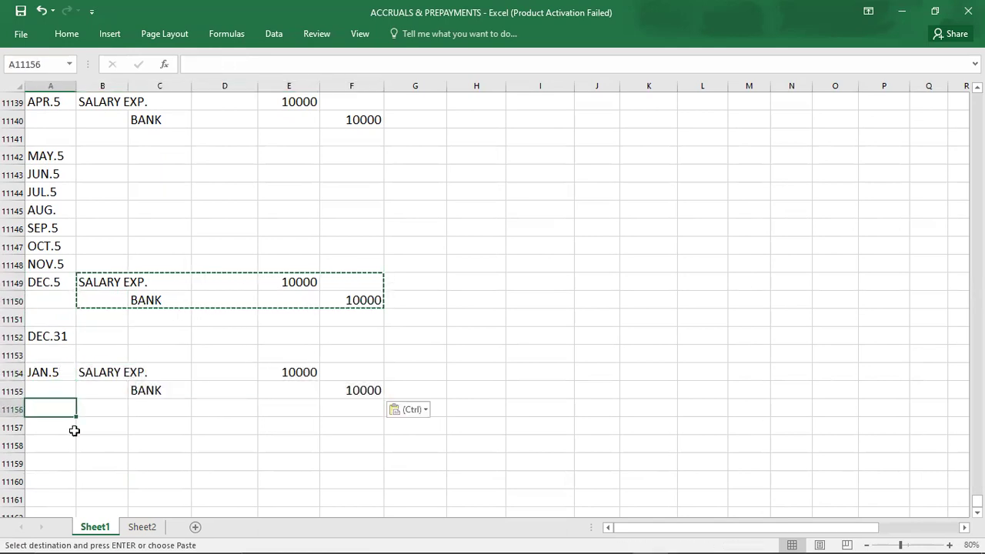
Step: Select the year's journal block A11132:F11152 from JAN.1 to DEC.31 to review its entries
click(68, 336)
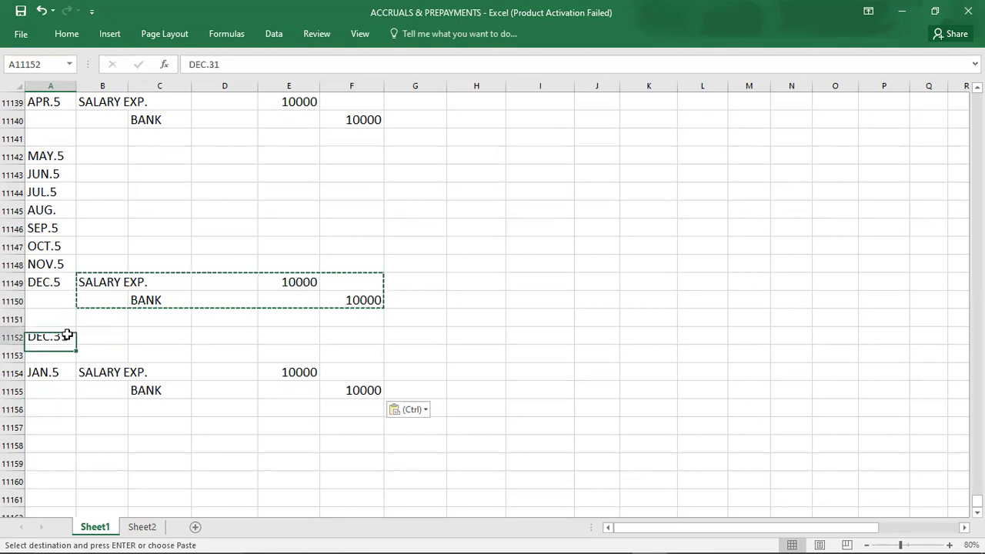
double_click(71, 335)
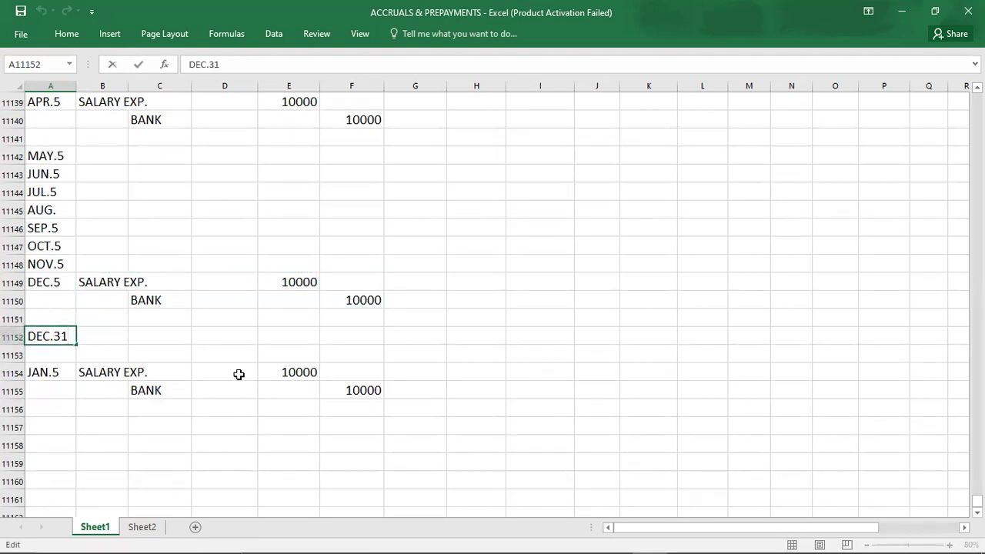
click(83, 335)
click(64, 336)
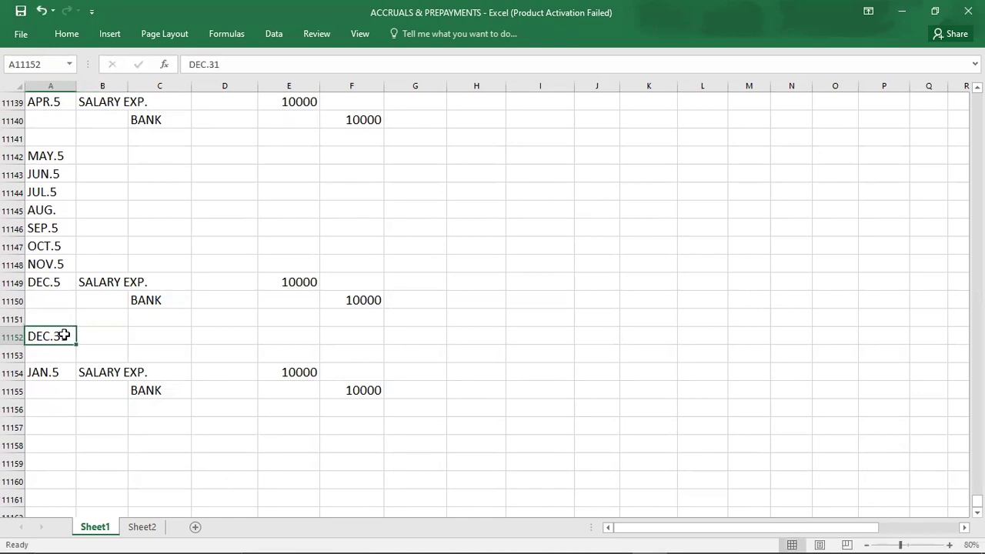
key(shift+Up)
key(shift+Up)
key(shift+Up)
key(shift+Up)
key(shift+Up)
key(shift+Up)
key(shift+Up)
key(shift+Up)
key(shift+Up)
key(shift+Up)
key(shift+Up)
key(shift+Up)
key(shift+Up)
key(shift+Up)
key(shift+Up)
key(shift+Up)
key(shift+Up)
key(shift+Up)
key(shift+Up)
key(shift+Up)
key(shift+Up)
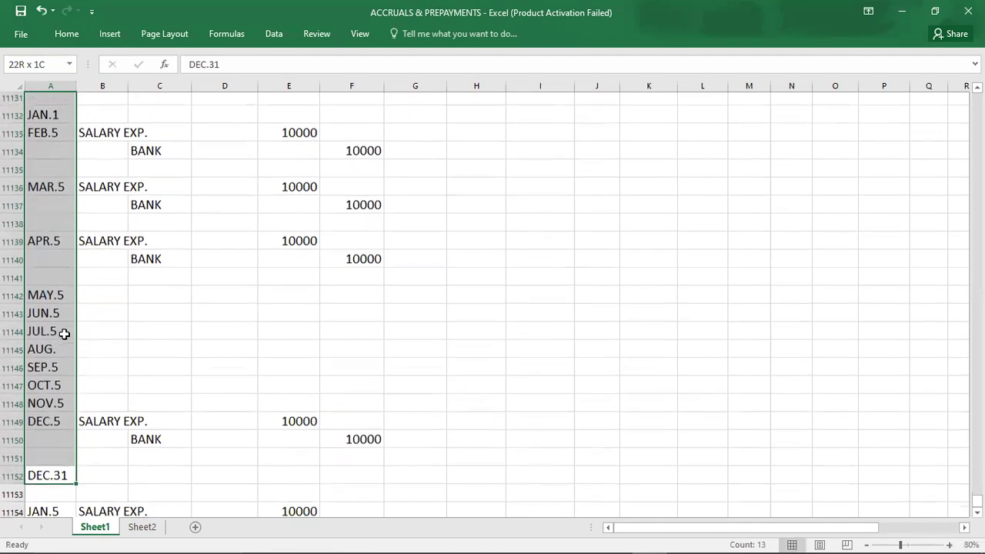
key(shift+Down)
key(shift+Right)
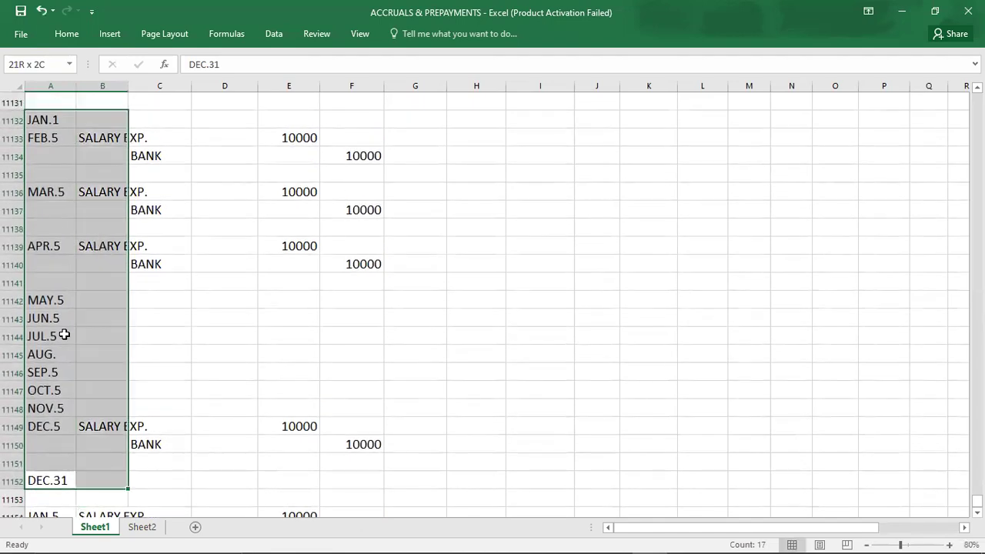
key(shift+Right)
key(shift+Right)
key(shift+Right)
key(shift+Right)
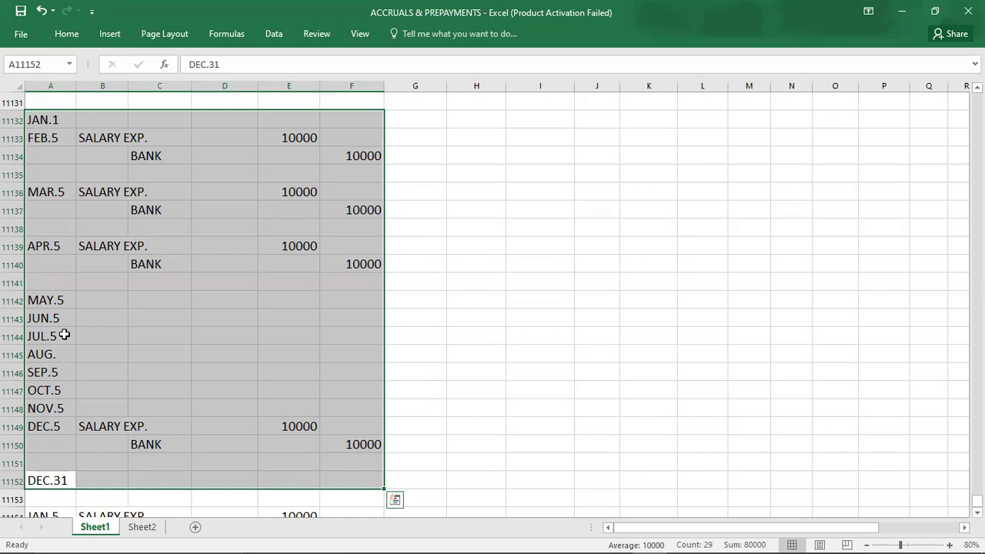
Step: Switch to the presentation slide defining the accrual concept, and return to the Excel workbook
key(alt+Tab)
key(alt+Tab)
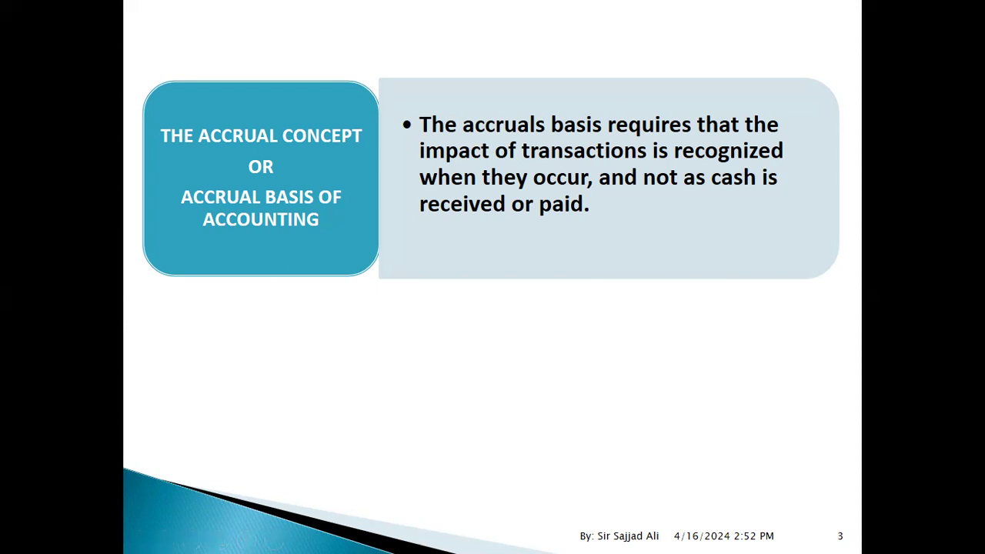
key(alt+Tab)
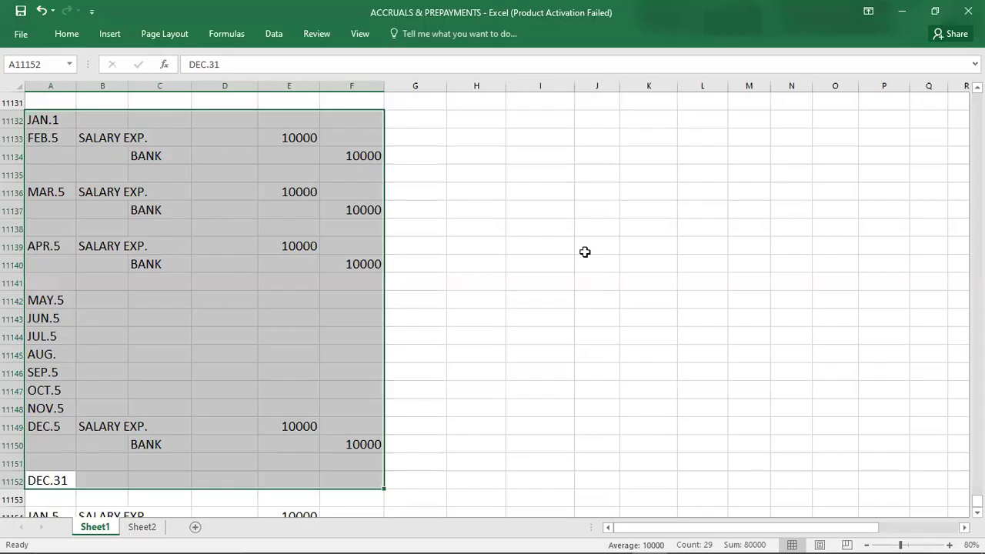
Step: Clear the JAN.5 date together with its salary and bank entry in A11154:F11155
key(Down)
key(Down)
key(Down)
key(Down)
key(Down)
key(Down)
key(Down)
key(Down)
key(Down)
key(Down)
key(Down)
key(Down)
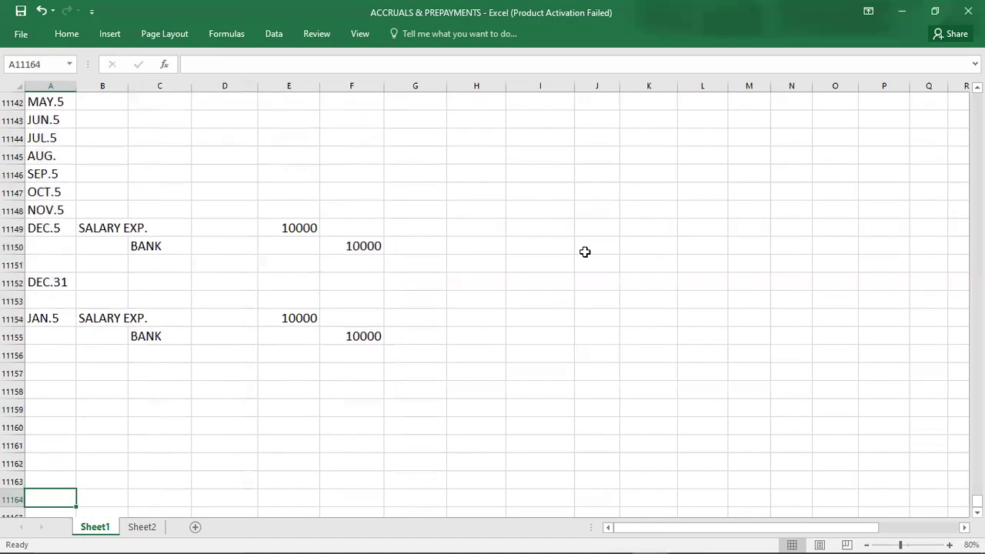
click(57, 318)
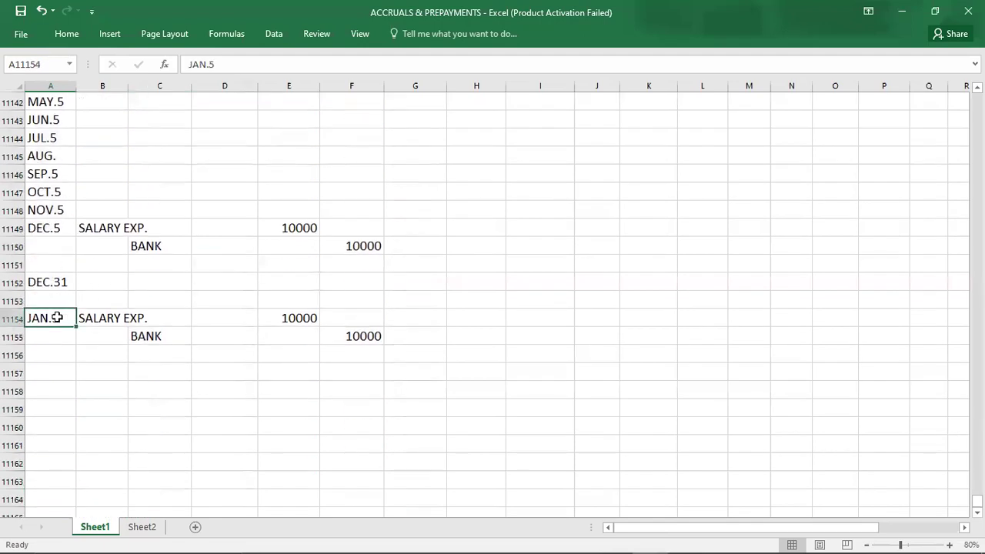
key(shift+Right)
key(shift+Right)
key(shift+Right)
key(shift+Right)
key(shift+Right)
key(shift+Down)
key(Delete)
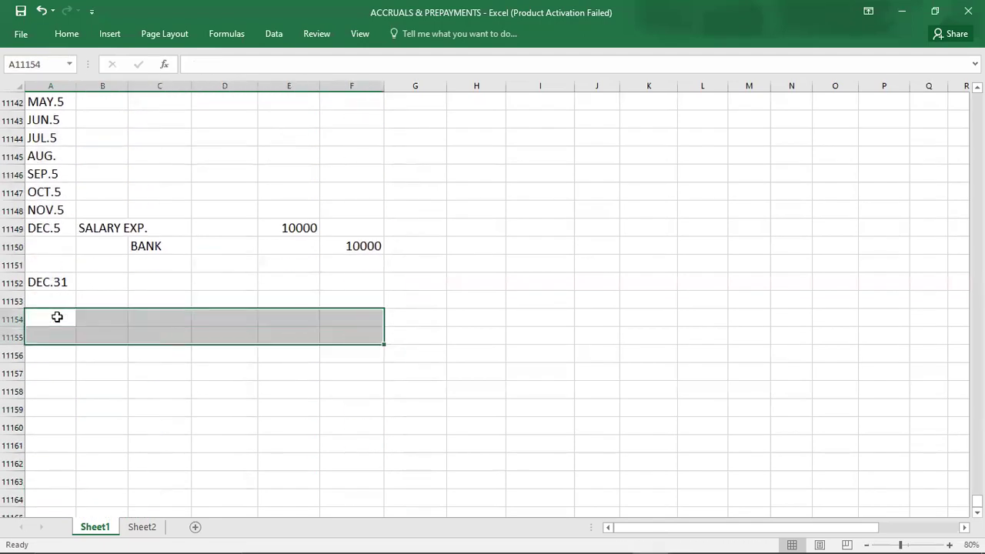
Step: For DEC.31, enter SALARY EXP. in B11152 with a debit of 10000 in E11152
key(Up)
key(Up)
key(Right)
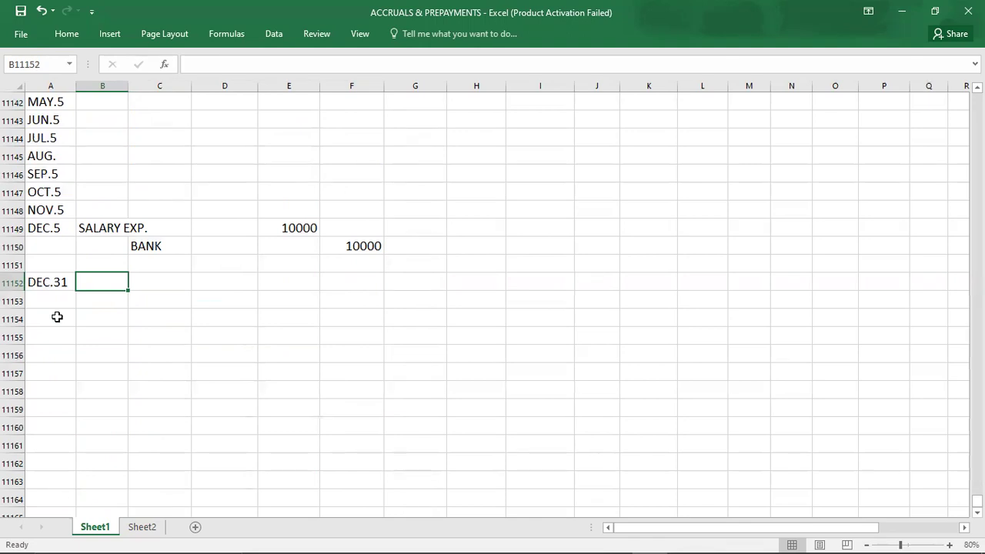
text(SA)
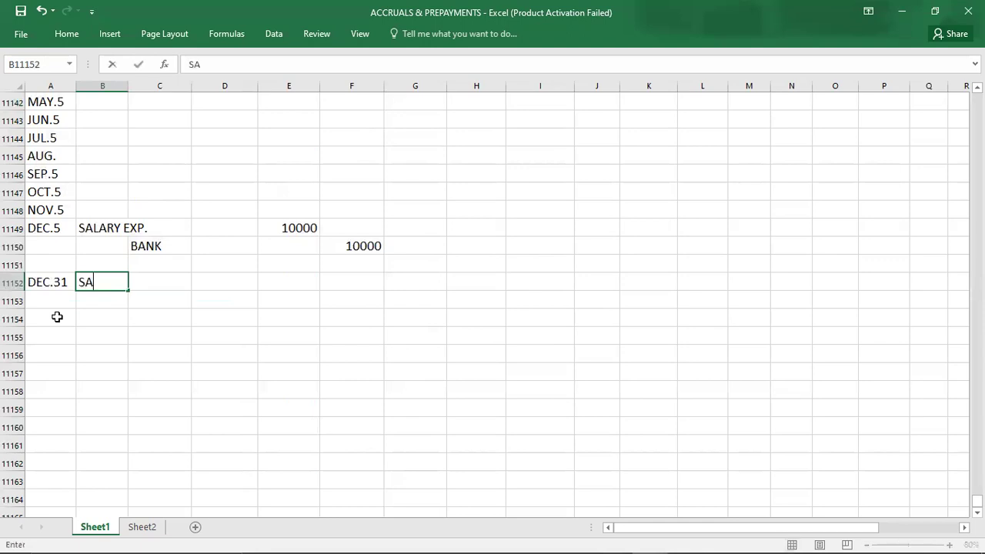
text(LARY EXP.)
key(Return)
key(Up)
key(Right)
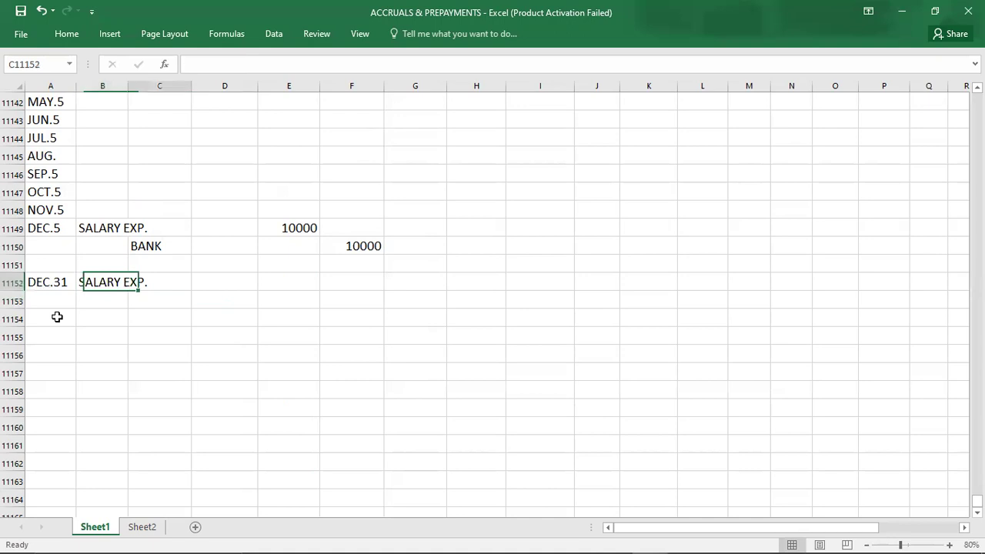
key(Right)
key(Right)
text(10000)
key(Return)
Step: Enter ACCRUALS in C11153 with a credit of 10000 in F11153
key(Right)
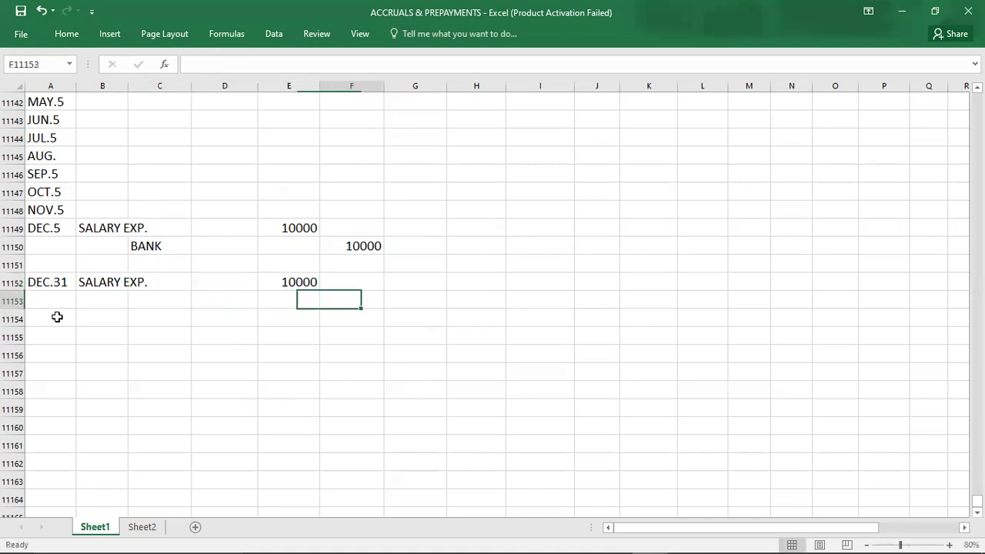
key(Left)
key(Left)
key(Left)
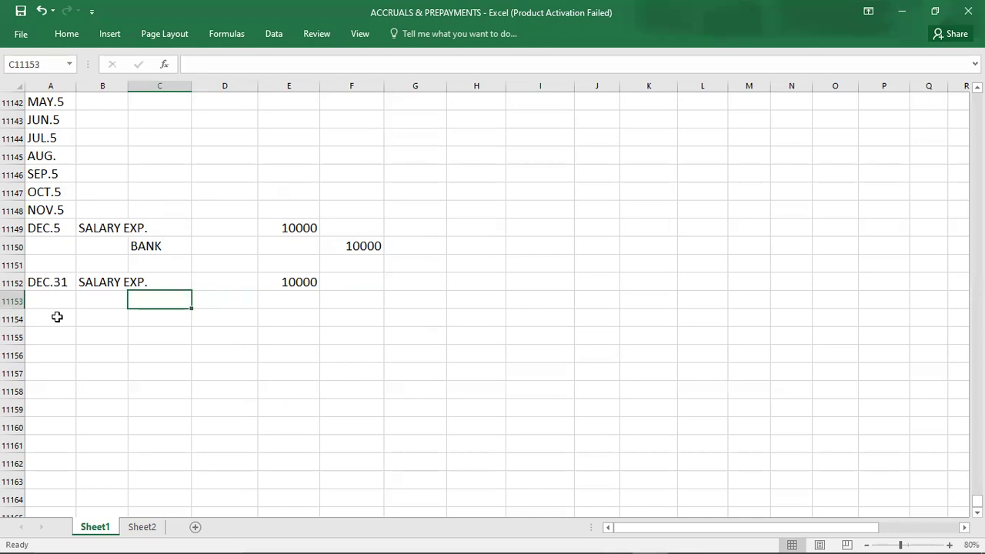
text(ACCRUALS)
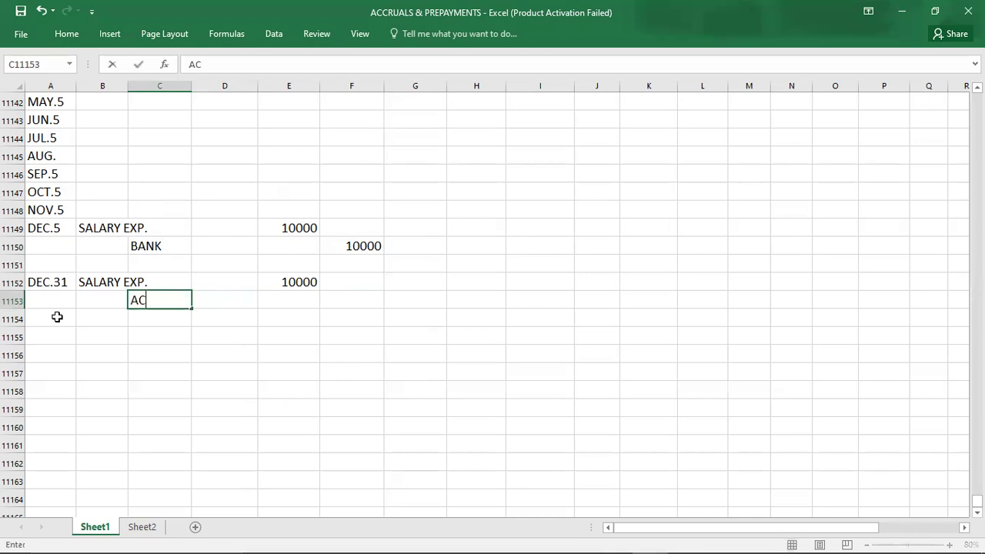
key(Return)
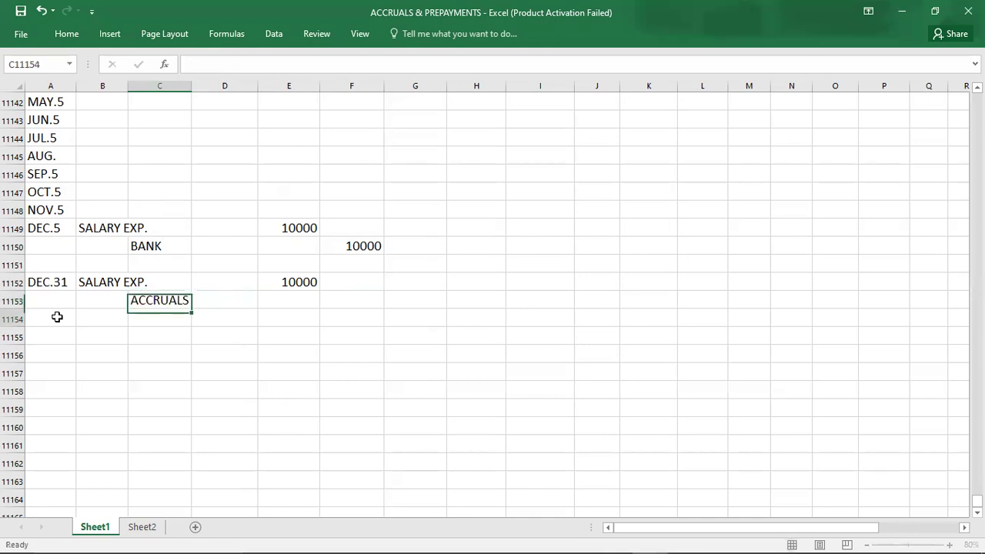
key(Down)
key(Up)
key(Up)
key(Right)
key(Right)
key(Right)
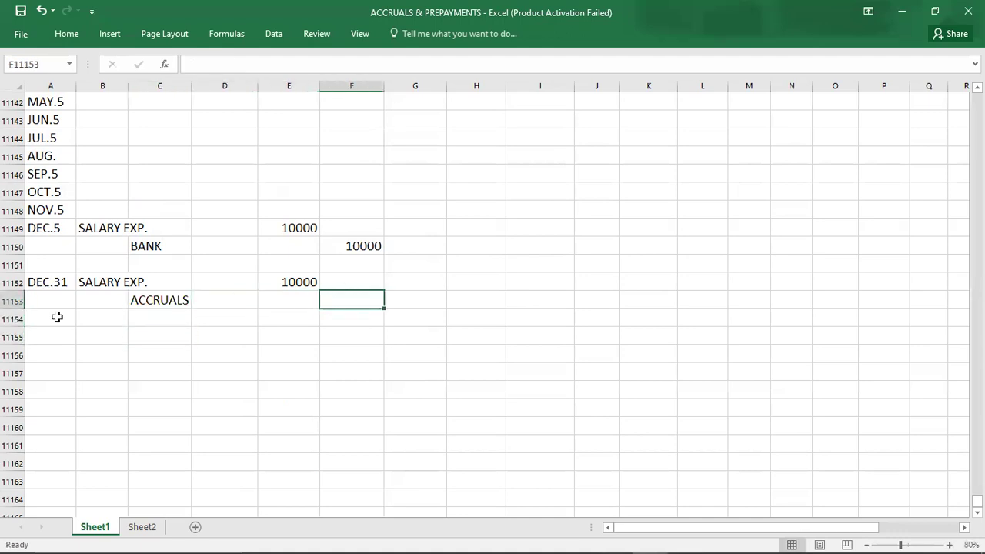
text(10000)
key(Return)
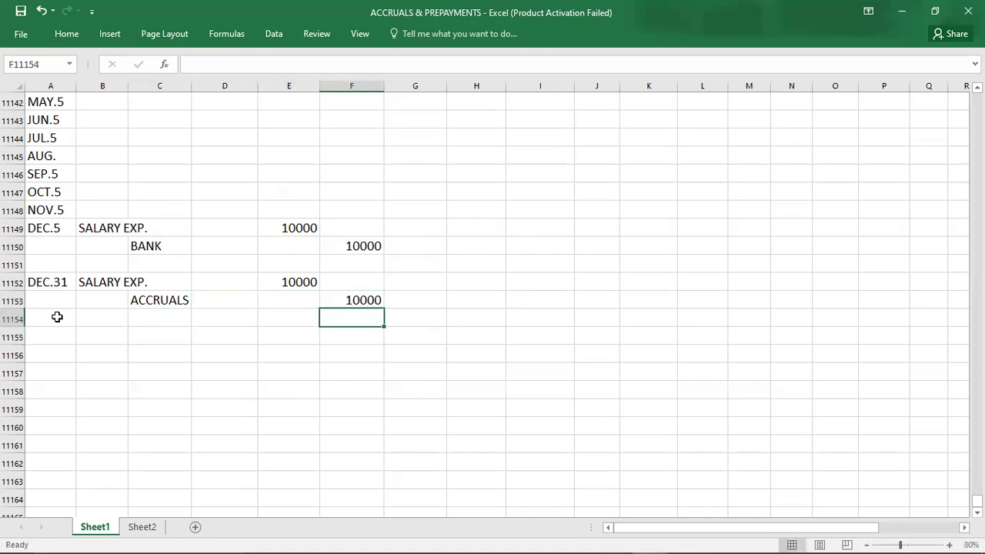
Step: Make the DEC.31 accrual entry in A11152:F11153 bold
key(Left)
key(Left)
key(Left)
key(Left)
key(Left)
key(Up)
key(Up)
key(shift+Right)
key(shift+Right)
key(shift+Right)
key(shift+Right)
key(shift+Right)
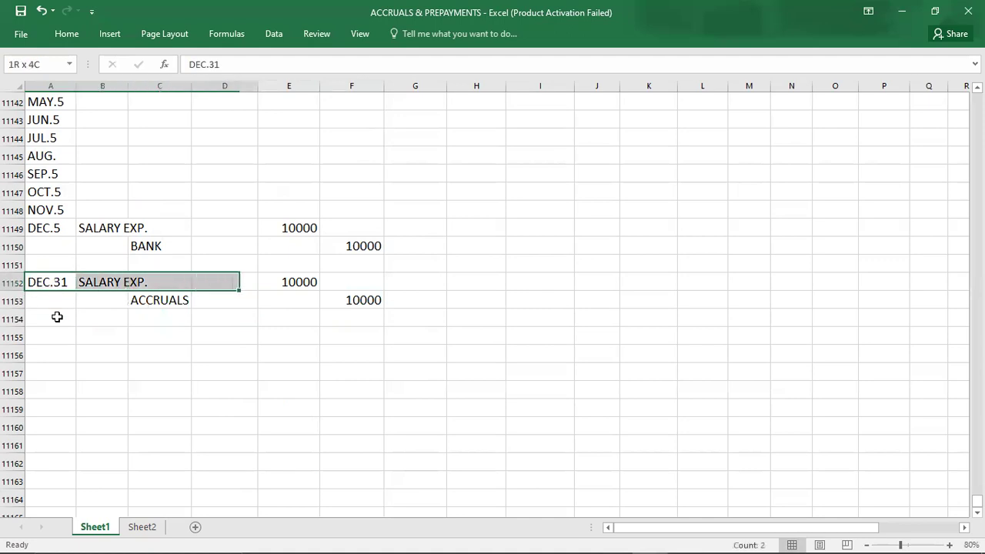
key(shift+Down)
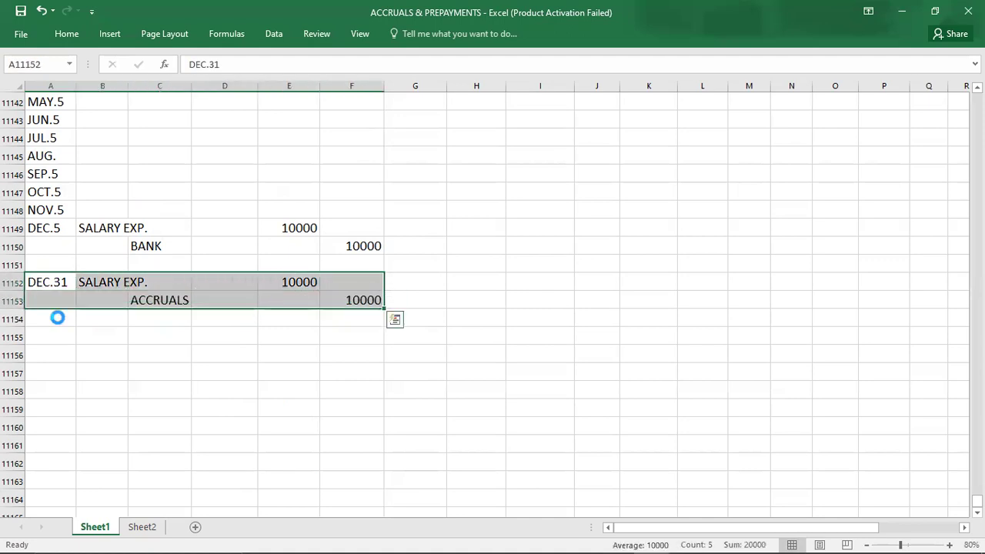
key(ctrl+b)
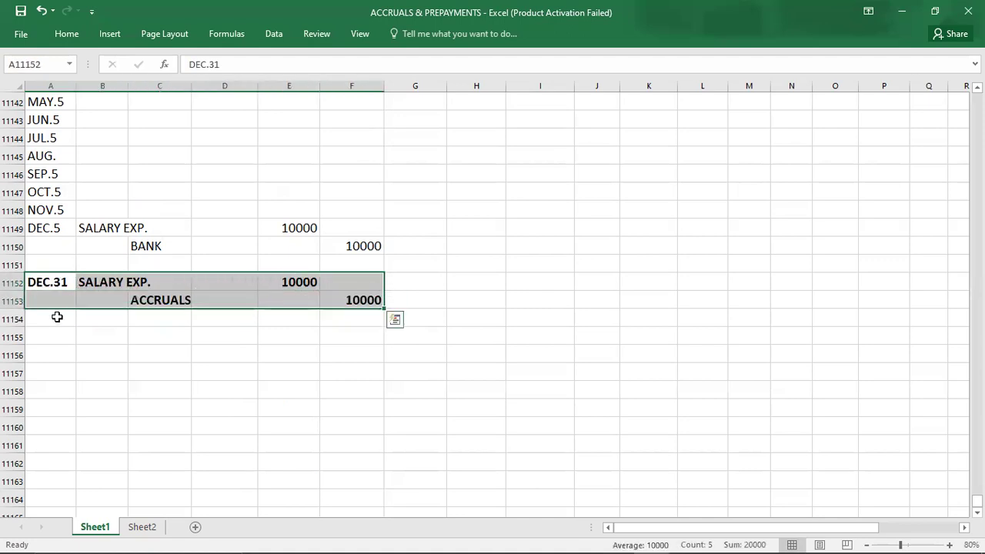
key(Left)
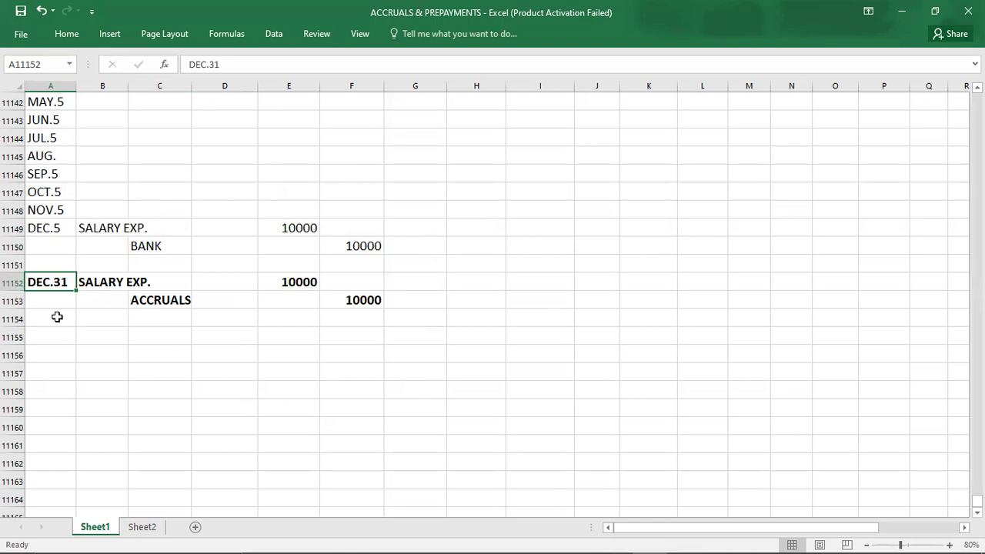
Step: Switch to the presentation and go back to the slide on accruals or accrued expense, and return to the Excel workbook
key(alt+Tab)
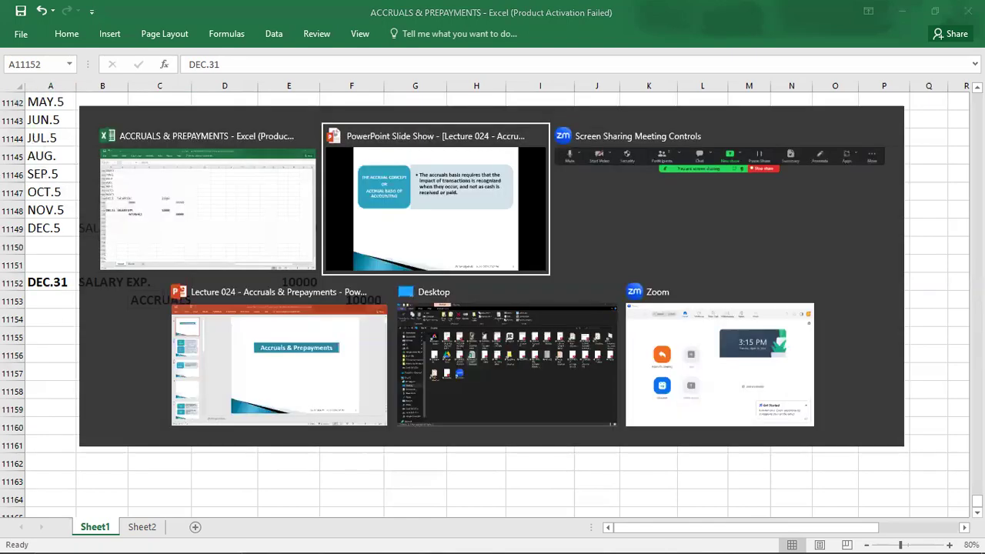
key(Left)
key(Left)
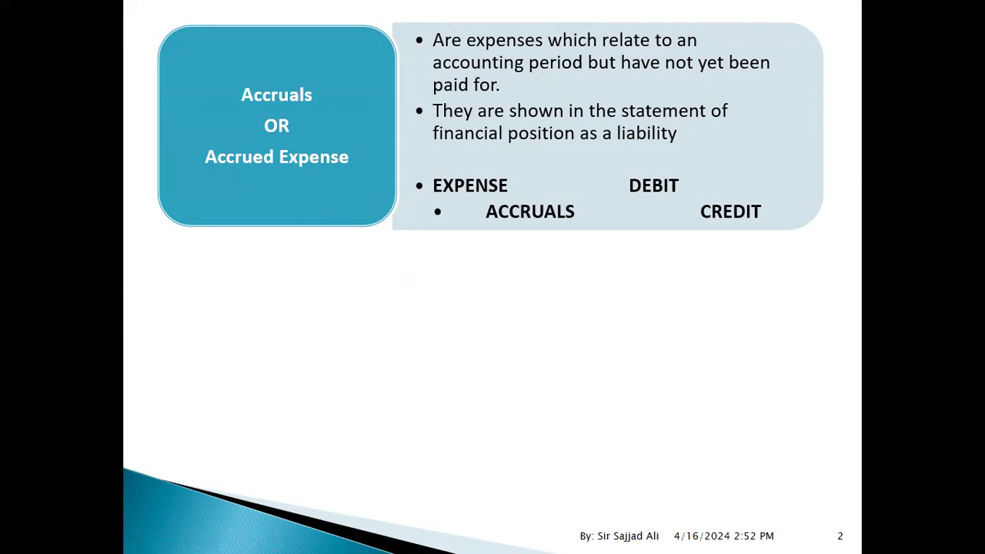
key(alt+Tab)
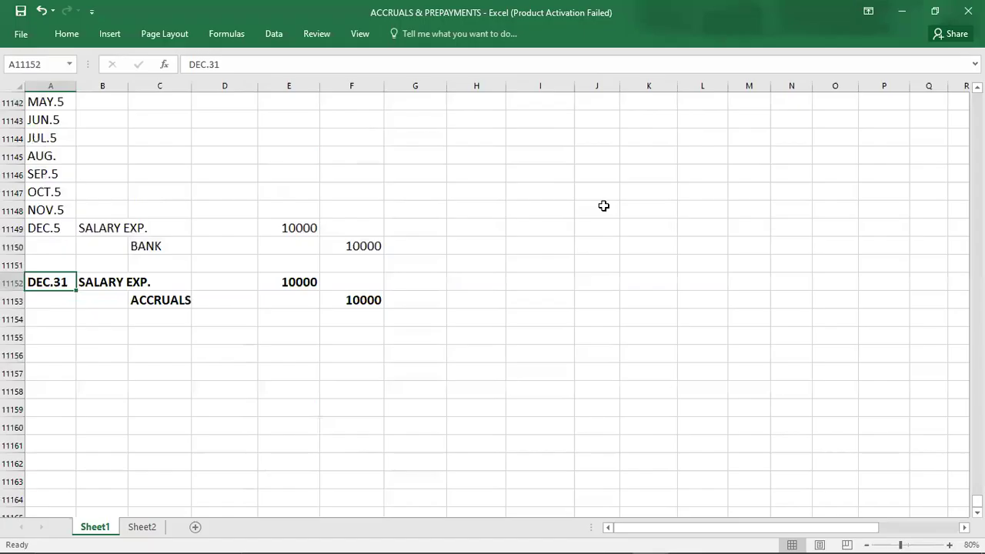
Step: Compare the DEC.5 and DEC.31 salary entries, and select the accrual entry in B11152:F11153 to review it
click(111, 229)
click(104, 284)
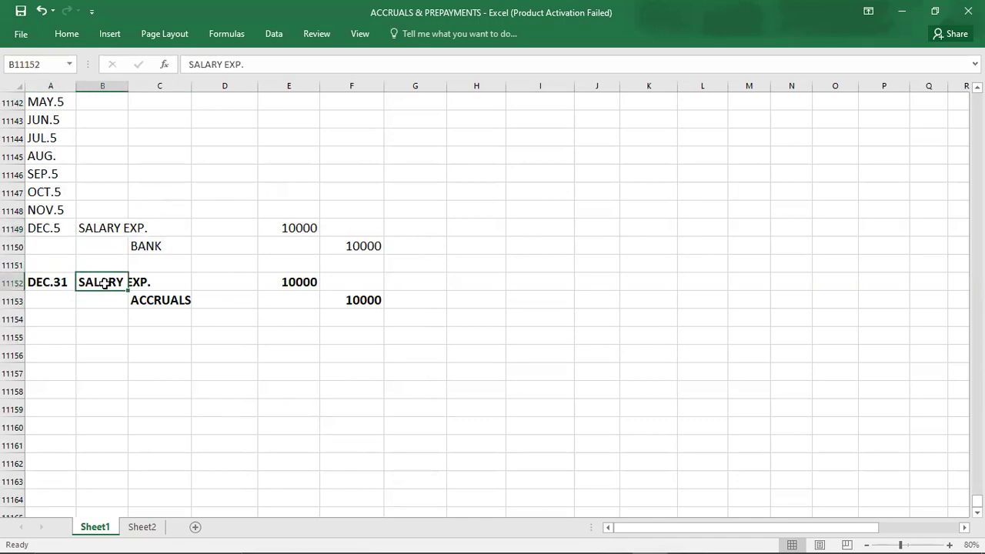
click(71, 337)
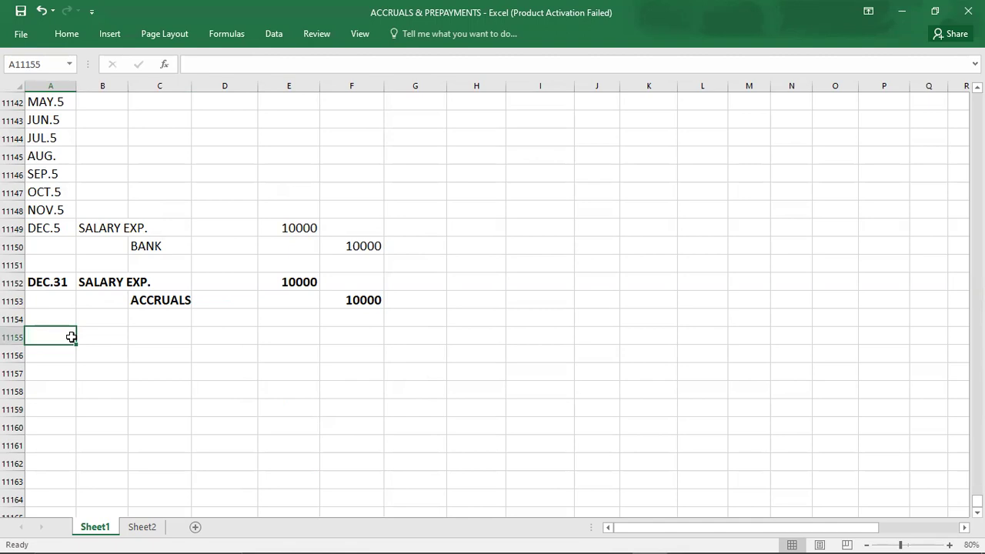
click(55, 281)
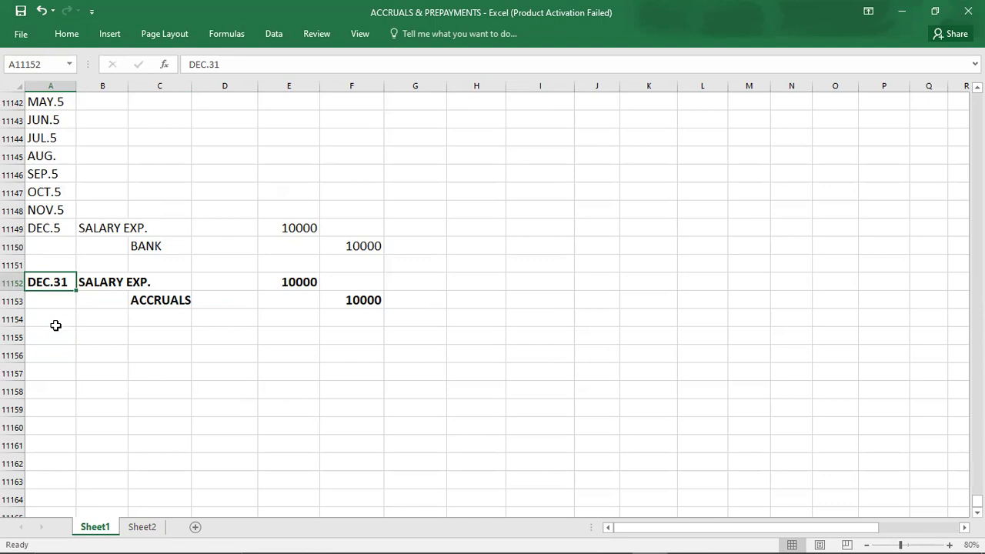
key(Right)
key(shift+Right)
key(shift+Right)
key(shift+Right)
key(shift+Right)
key(shift+Down)
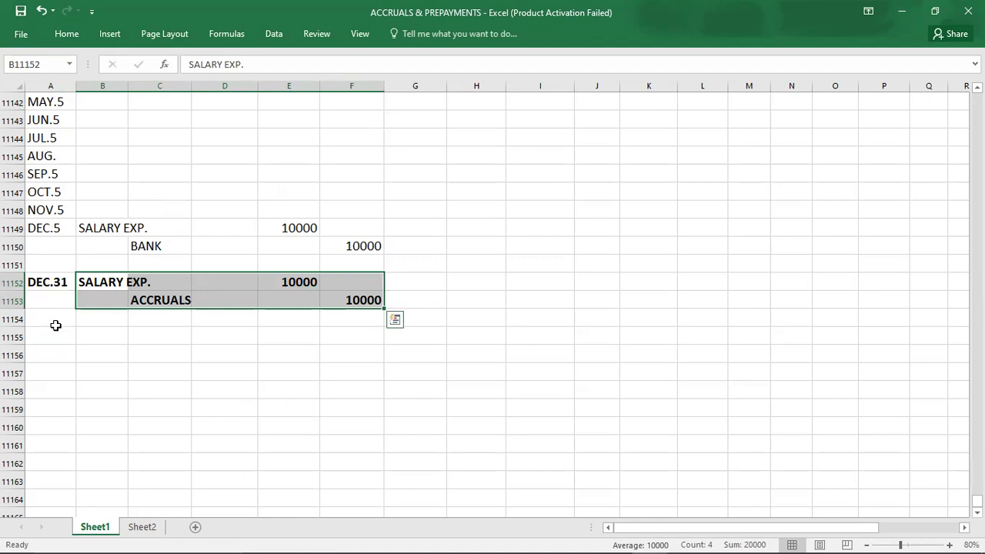
Step: Select the whole DEC.31 accrual entry including its date, A11152:F11153, to review it
key(Left)
key(Down)
key(Up)
key(shift+Down)
key(shift+Right)
key(shift+Right)
key(shift+Right)
key(shift+Right)
key(shift+Right)
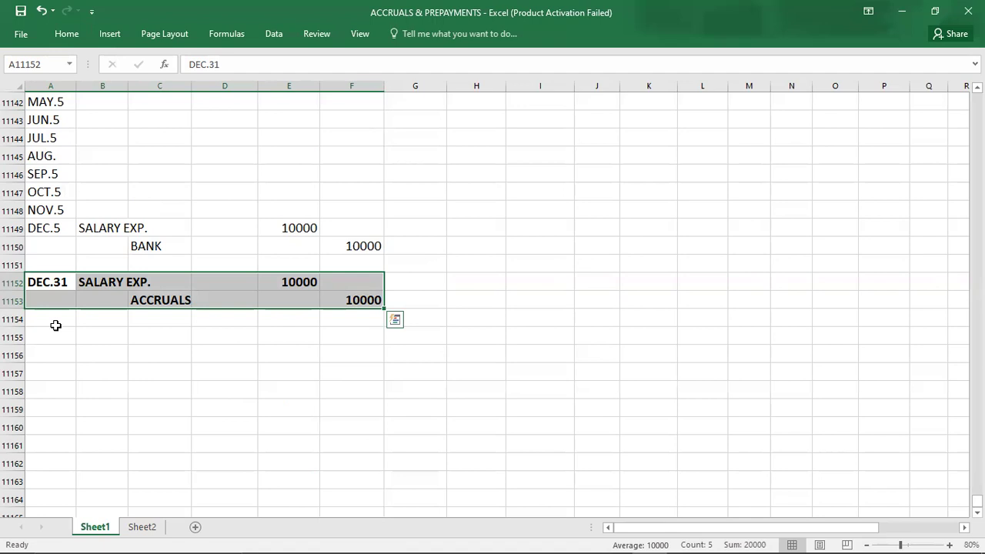
Step: Below the accrual entry, enter JAN.1 in A11156, RENT EXP. in B11156 and BANK in C11157
key(Down)
key(Down)
key(Down)
key(Down)
key(Down)
key(Down)
key(Down)
key(Down)
key(Down)
key(Down)
key(Down)
key(Down)
key(Down)
key(Down)
key(Down)
key(Down)
key(Down)
key(Down)
key(Down)
key(Down)
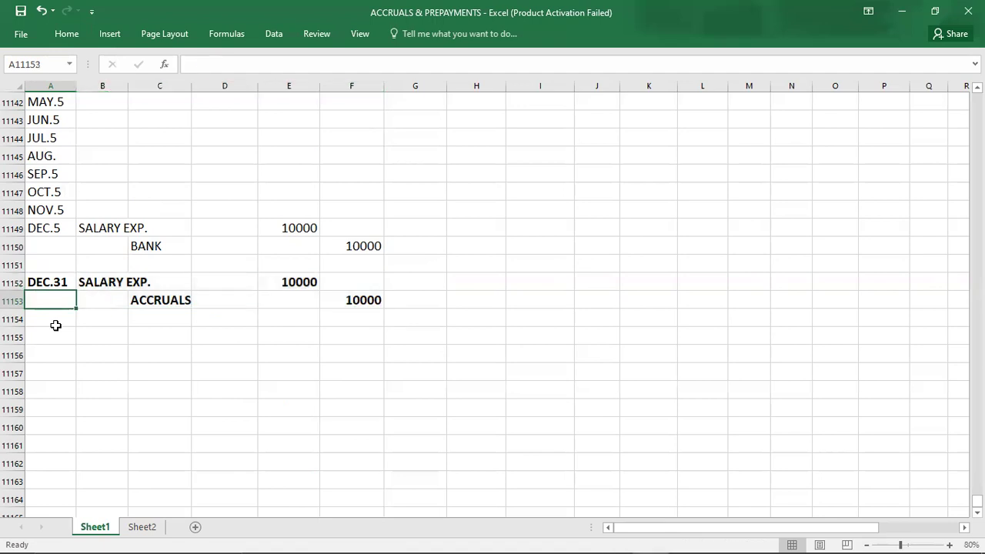
key(Down)
key(Down)
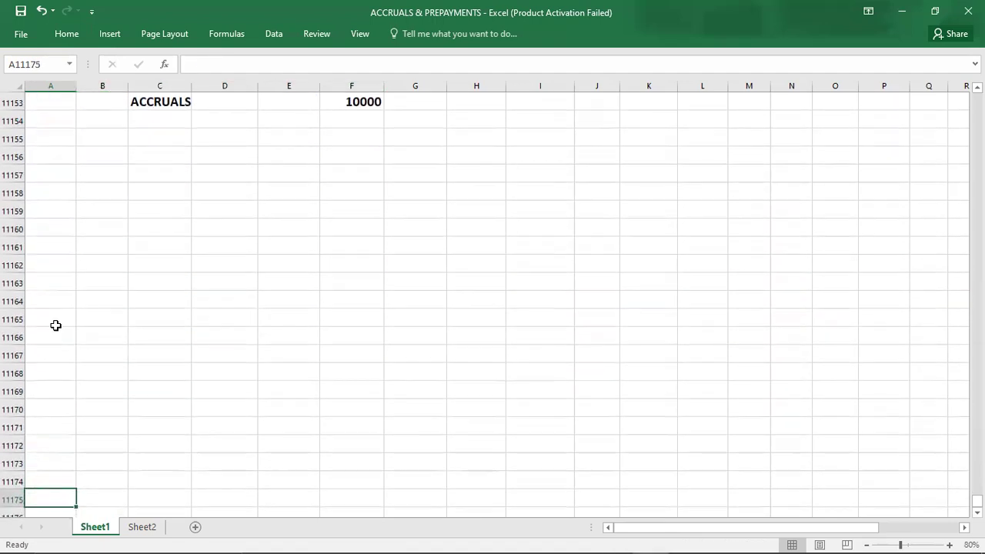
key(Up)
key(Up)
key(Up)
key(Up)
key(Up)
key(Up)
key(Up)
key(Up)
key(Up)
key(Up)
key(Up)
key(Up)
key(Up)
key(Up)
key(Up)
key(Up)
key(Up)
key(Up)
key(Up)
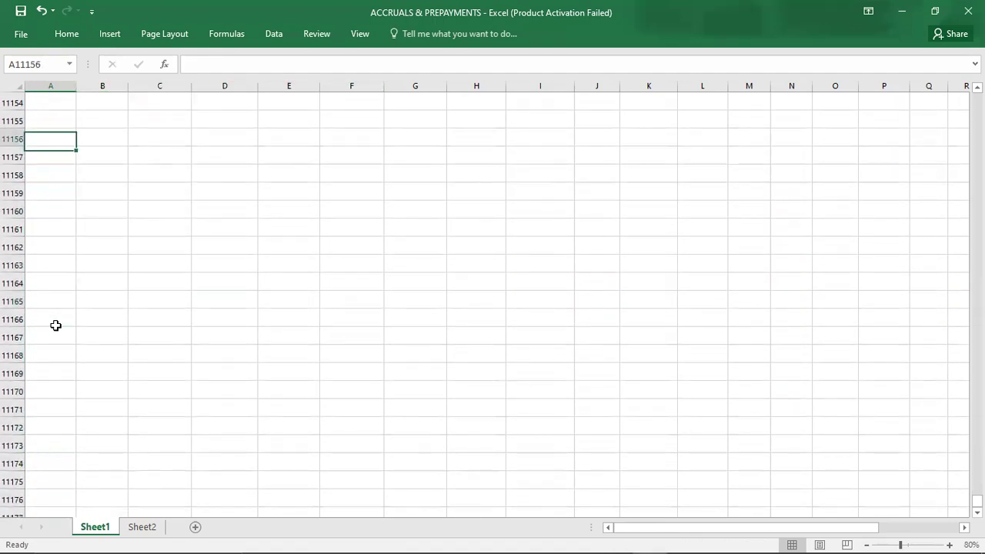
text(JAN.1)
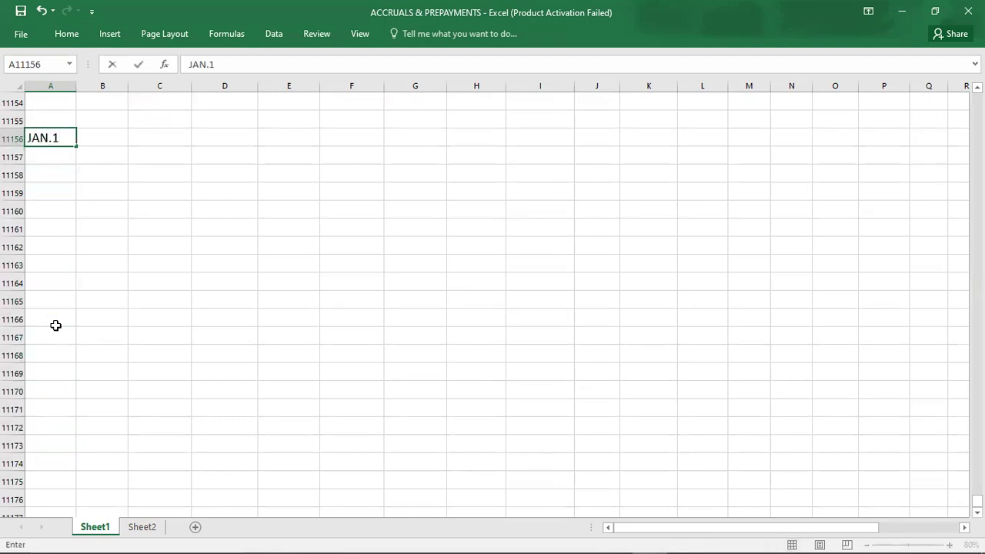
key(Tab)
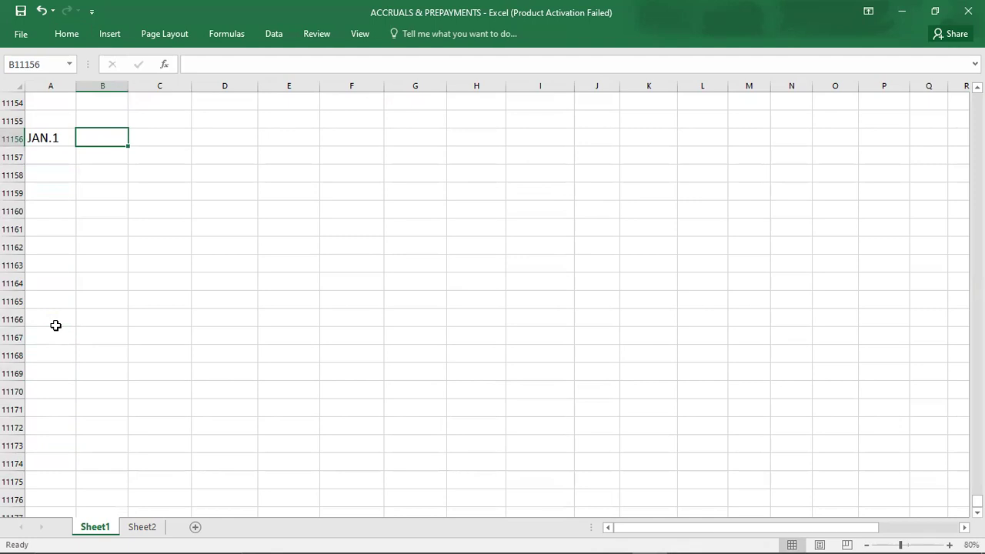
text(RENT EXP.)
key(Tab)
key(Down)
text(BANK)
Step: Enter the JAN.1 rent debit of 5000 in E11156 and the bank credit of 5000 in F11157
key(Up)
key(Right)
key(Right)
text(5000)
key(Return)
key(Tab)
text(5000)
key(Return)
Step: Enter the date FEB.1 in A11159 for the second rent entry
key(Down)
key(Left)
key(Left)
key(Left)
key(Left)
text(FEB.1)
key(Tab)
Step: Copy the JAN.1 rent and bank entry from B11156:F11157 to B11159 for FEB.1
key(Up)
key(Up)
key(Up)
key(shift+Right)
key(shift+Right)
key(shift+Right)
key(shift+Right)
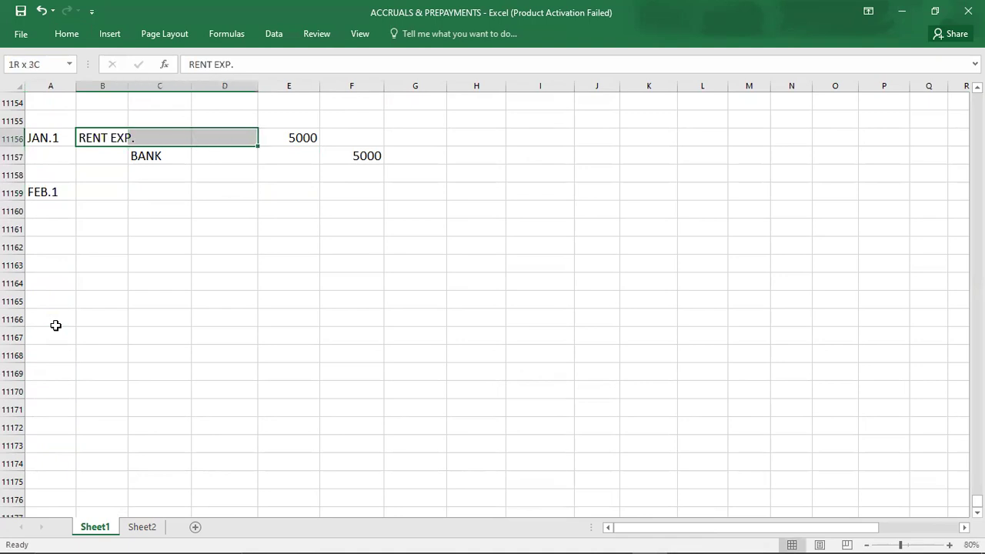
key(shift+Down)
key(ctrl+c)
key(Down)
key(Down)
key(Down)
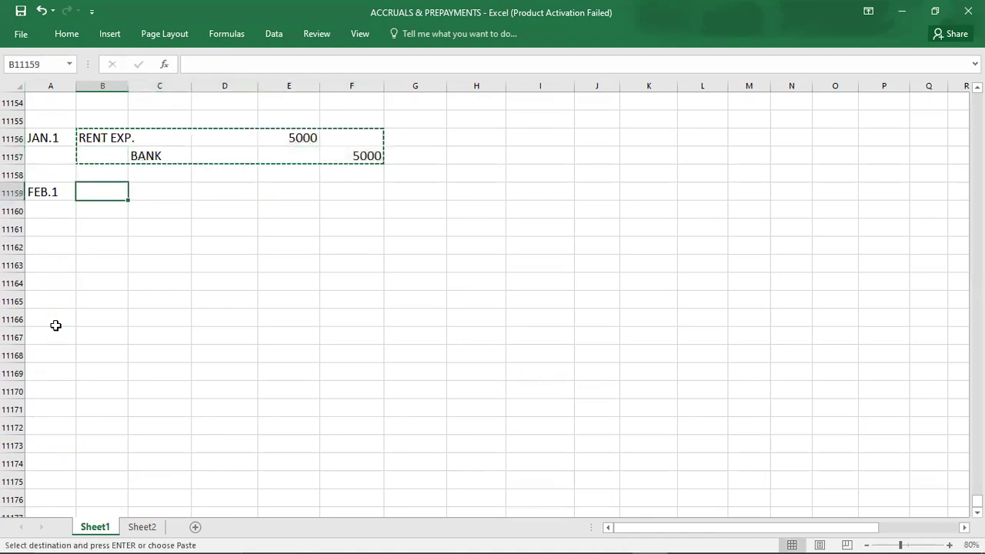
key(ctrl+v)
Step: Enter the date MAR.1 in A11162 for the third rent entry
key(Down)
key(Left)
key(Down)
key(Down)
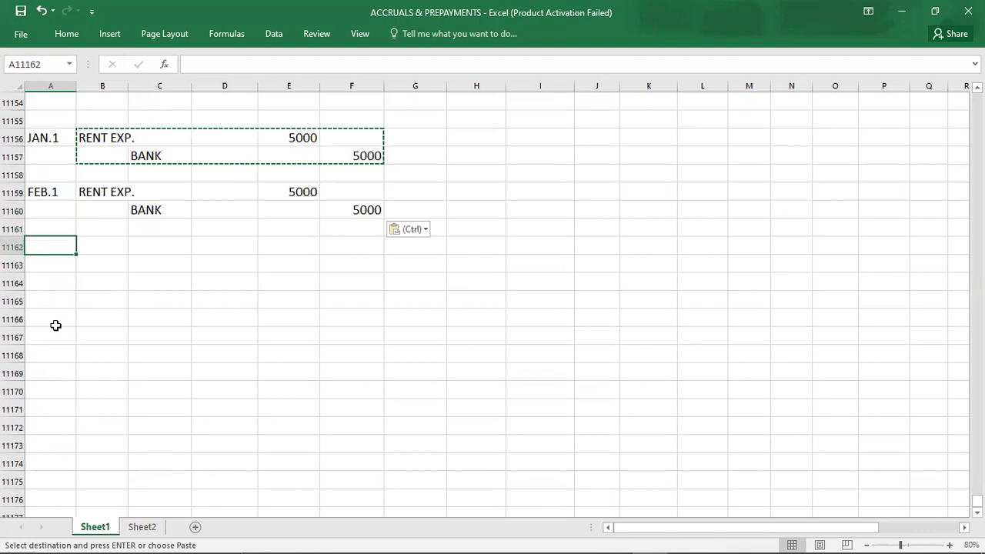
text(MAR.1)
key(Right)
Step: Copy the FEB.1 rent and bank entry from B11159:F11160 to B11162 for MAR.1
key(Up)
key(Up)
key(Up)
key(Right)
key(Right)
key(Left)
key(Left)
key(shift+Right)
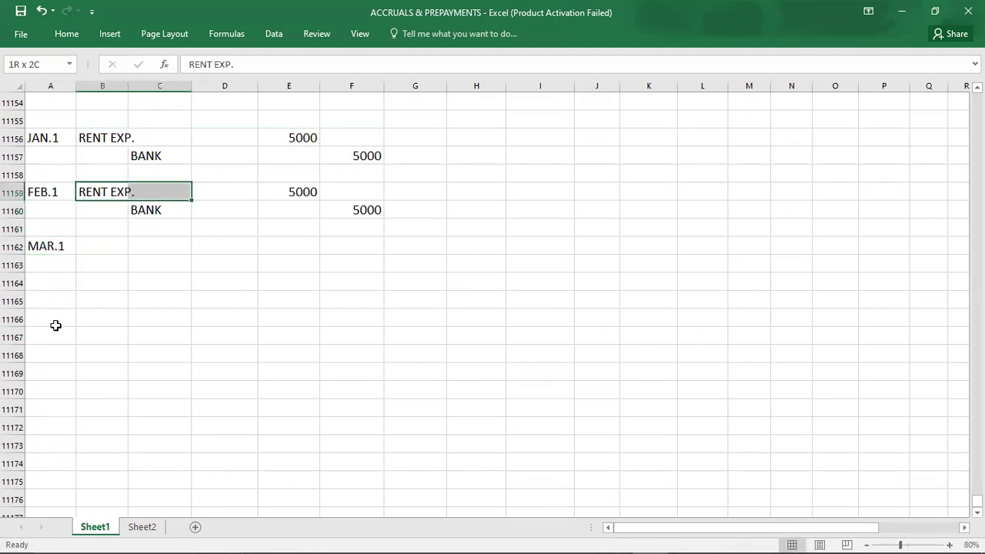
key(shift+Right)
key(shift+Right)
key(shift+Right)
key(shift+Down)
key(ctrl+c)
key(Down)
key(Down)
key(Down)
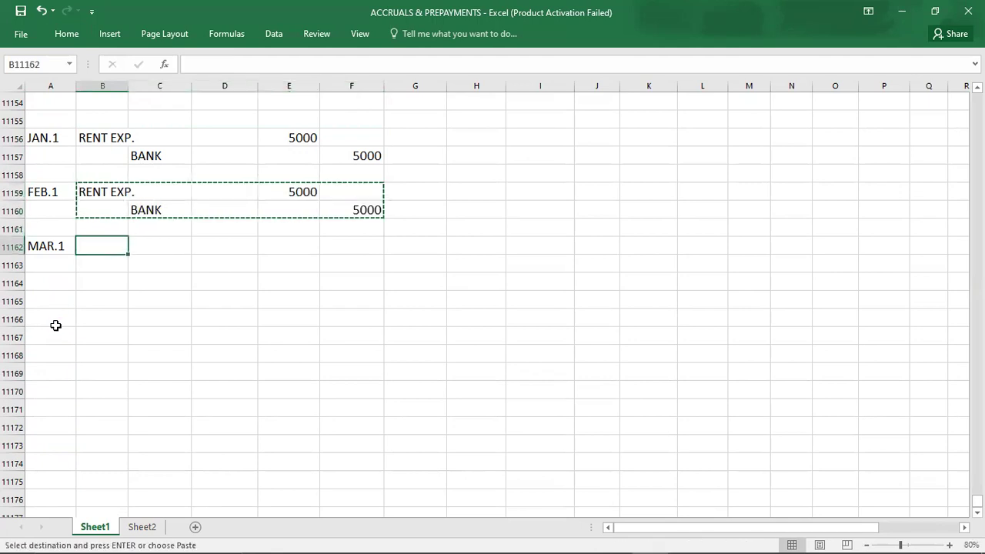
key(ctrl+v)
Step: Enter the dates APR.1, MAY.1 and JUN.1 in A11165:A11167 below the MAR.1 entry
key(Left)
key(Right)
key(Down)
key(Down)
key(Down)
key(Left)
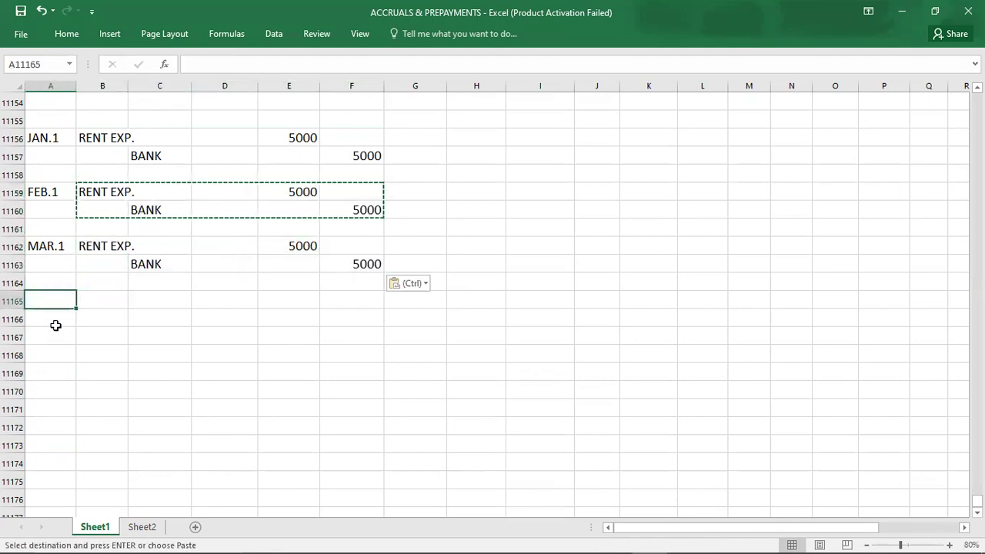
text(APR.1)
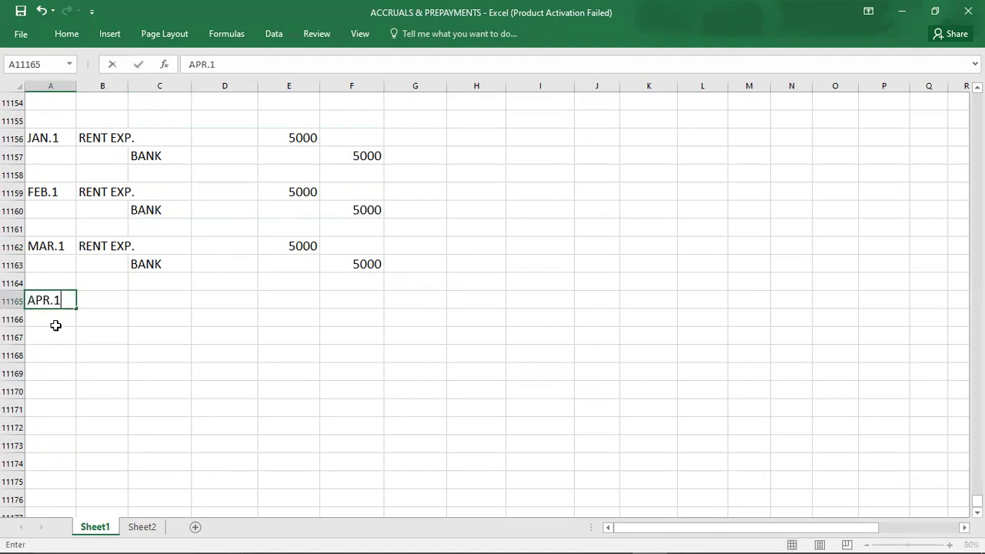
key(Return)
text(MAY.1)
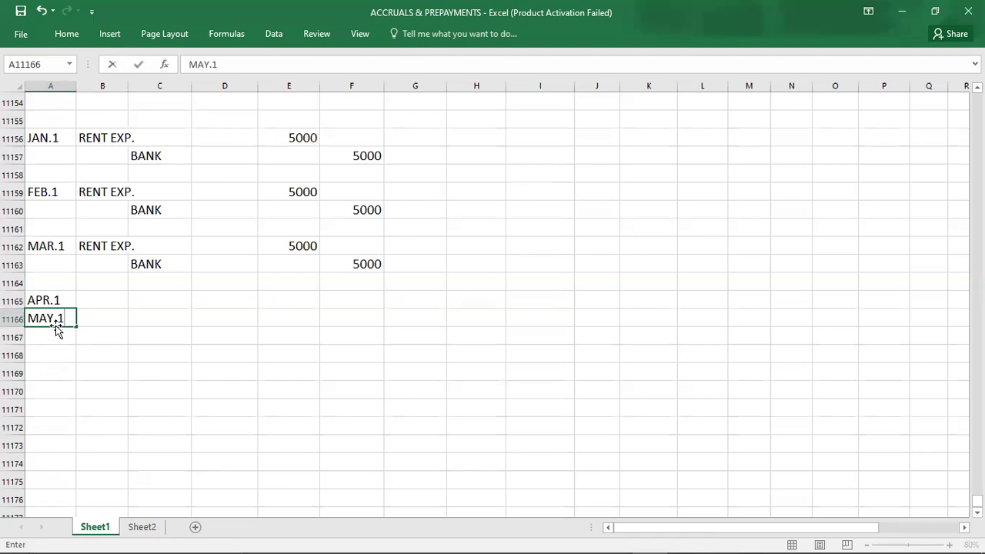
key(Return)
text(J)
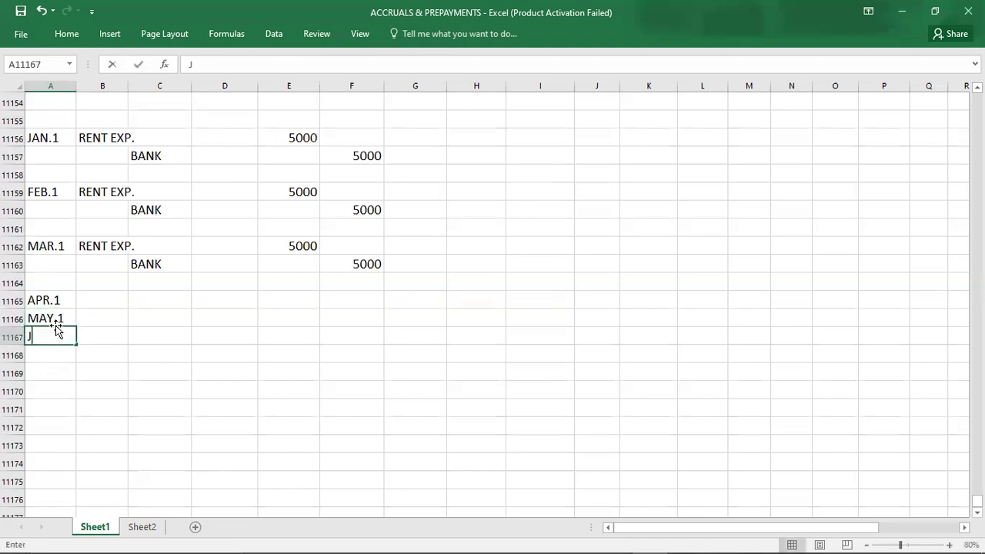
text(UN.1)
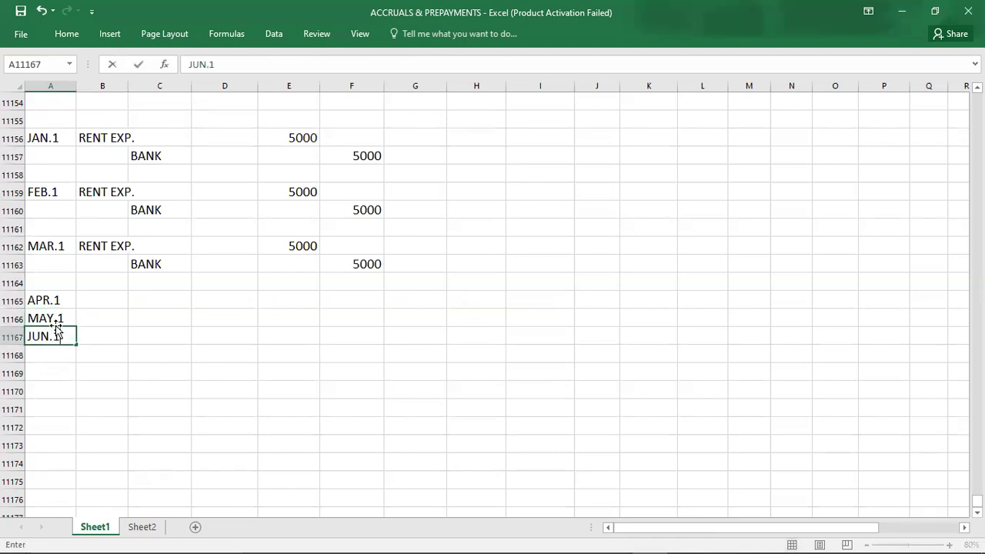
key(Return)
Step: Continue the date list with JUL.1, AUG.1, SEP.1, OCT. and NOV.1 in A11168:A11172
text(JUL.1)
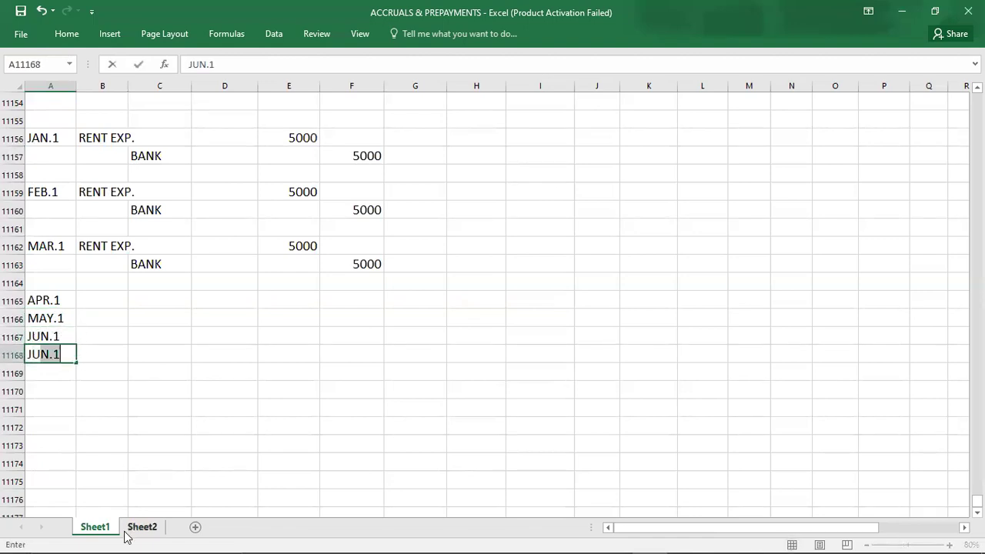
key(Return)
text(AUG.1)
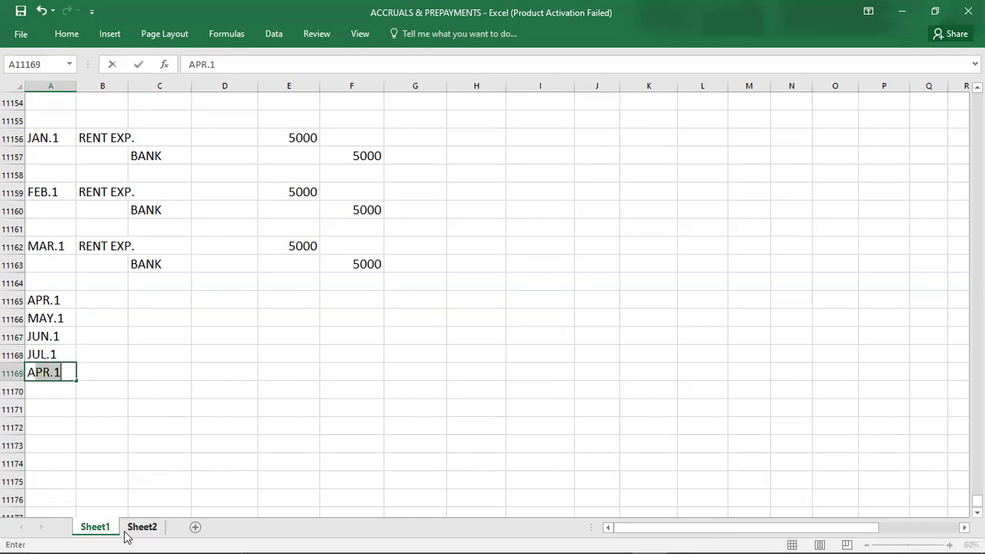
key(Return)
text(SEP.1)
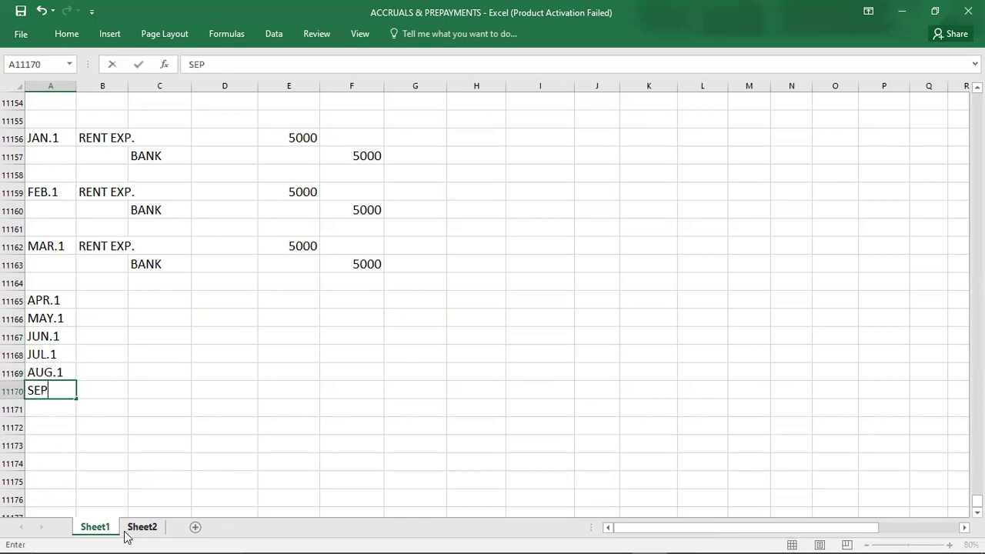
key(Return)
text(OCT.)
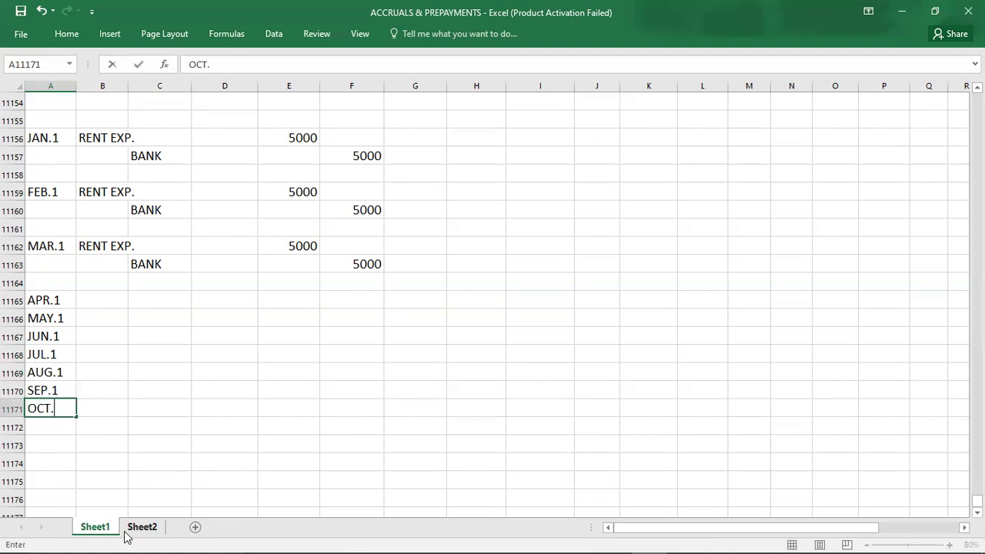
key(Return)
text(NOV.1)
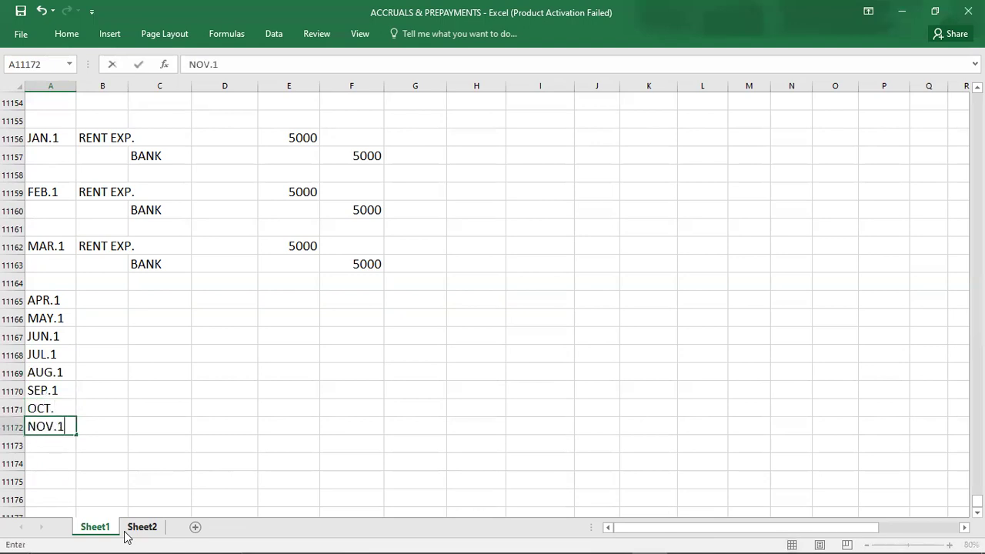
key(Return)
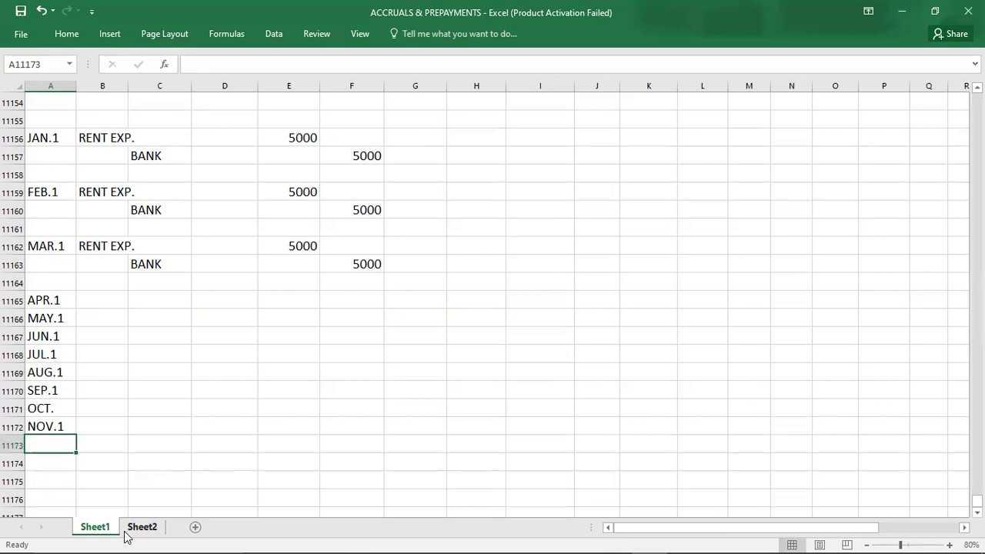
Step: Correct the October date in A11171 to OCT.1
key(Up)
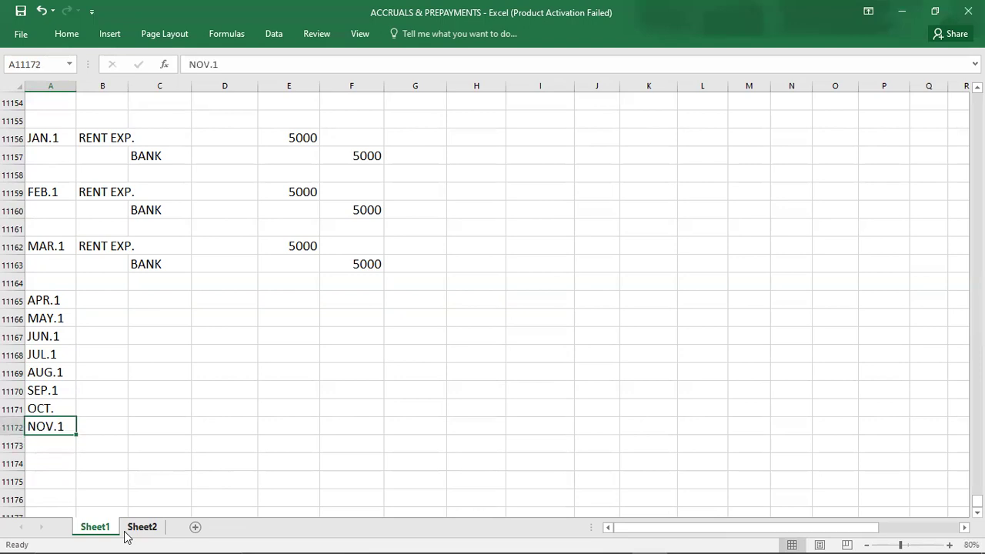
key(Up)
text(OC.T)
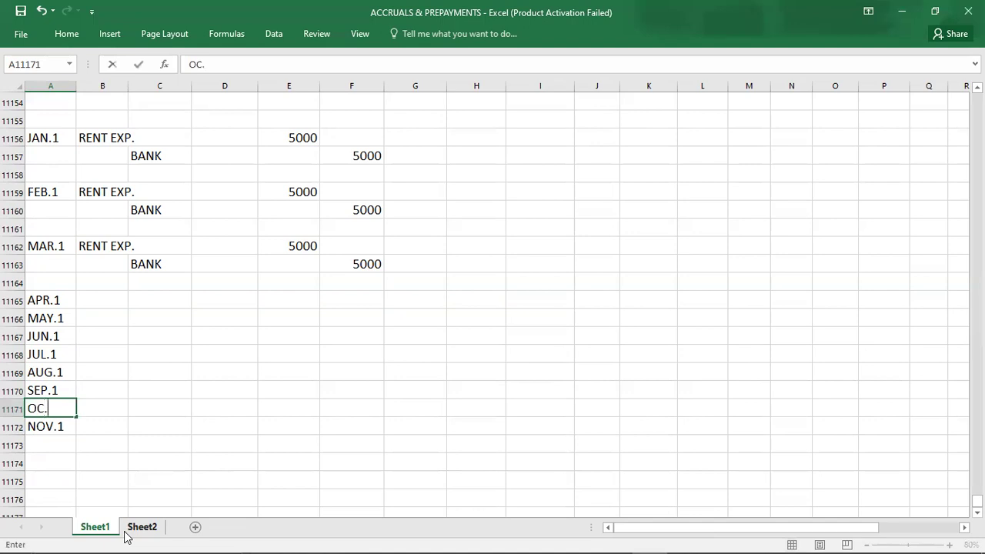
key(BackSpace)
key(BackSpace)
text(T.1)
key(Return)
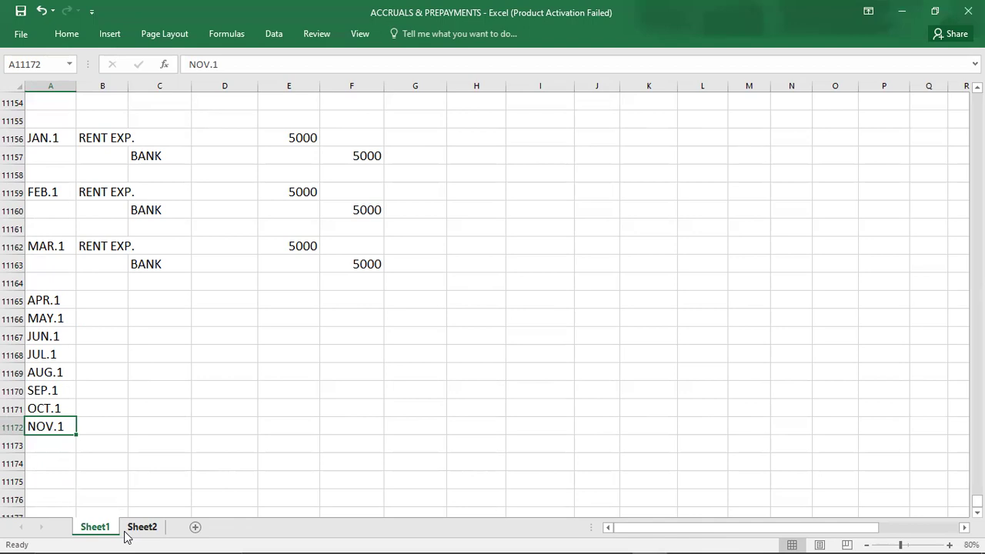
Step: Enter the NOV.1 accounts, with RENT EXP. in B11172 and BANK in C11173
key(Tab)
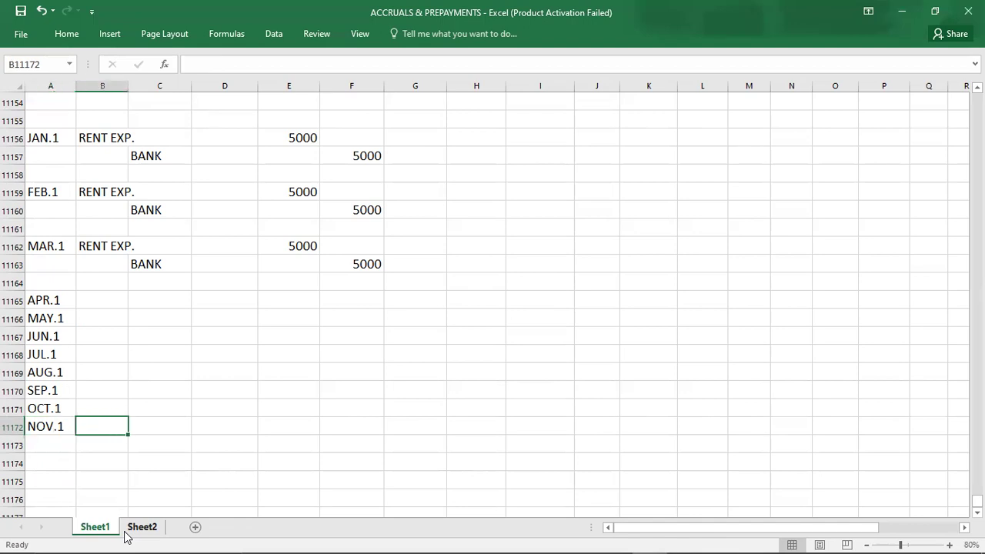
text(RENT EXP.)
key(Return)
key(Tab)
text(BANK)
Step: Enter the NOV.1 rent debit of 15000 in E11172 and the bank credit of 15000 in F11173
key(Up)
key(Right)
key(Right)
text(15000)
key(Return)
key(Tab)
text(15000)
key(Return)
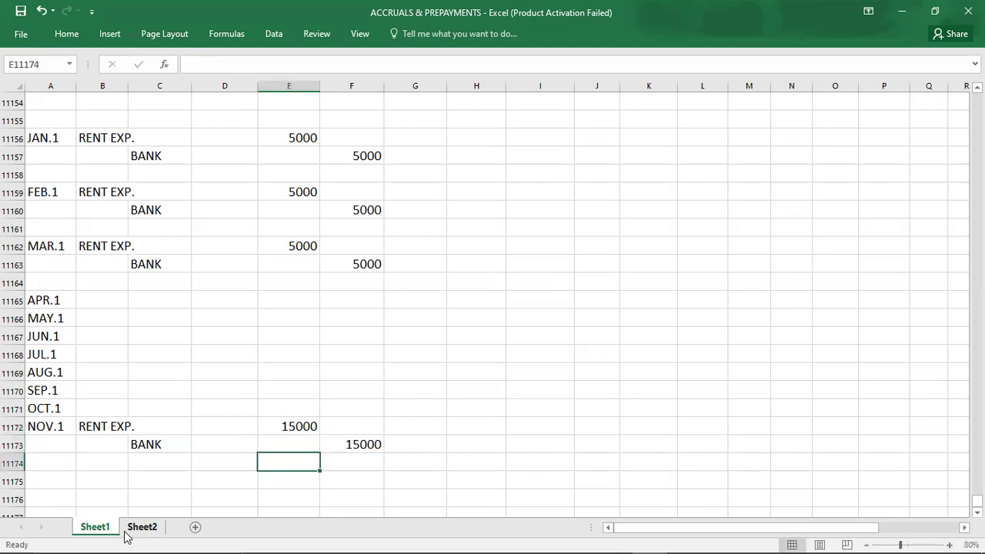
Step: Enter the date DEC.1 in A11175 below the NOV.1 entry
key(Down)
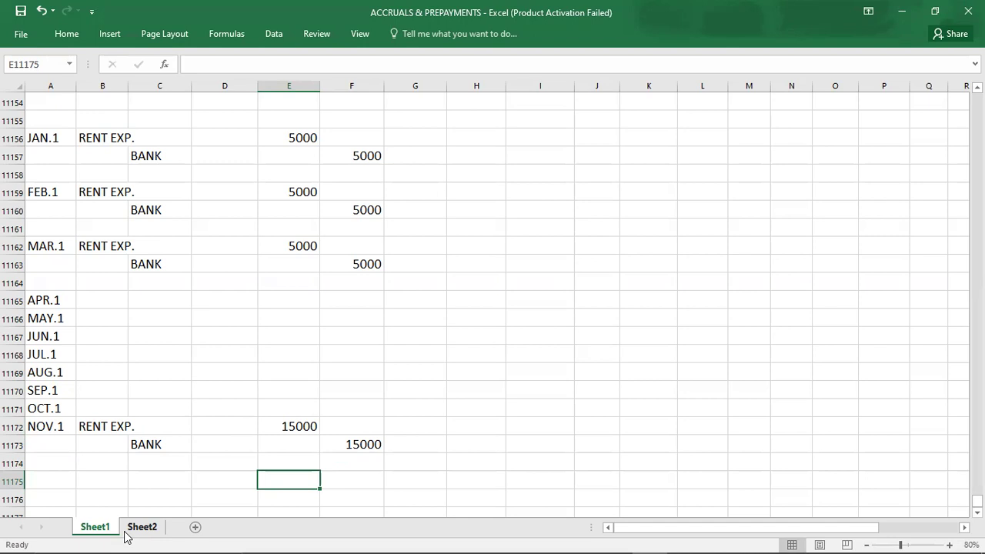
key(Down)
key(Down)
key(Down)
key(Down)
key(Down)
key(Down)
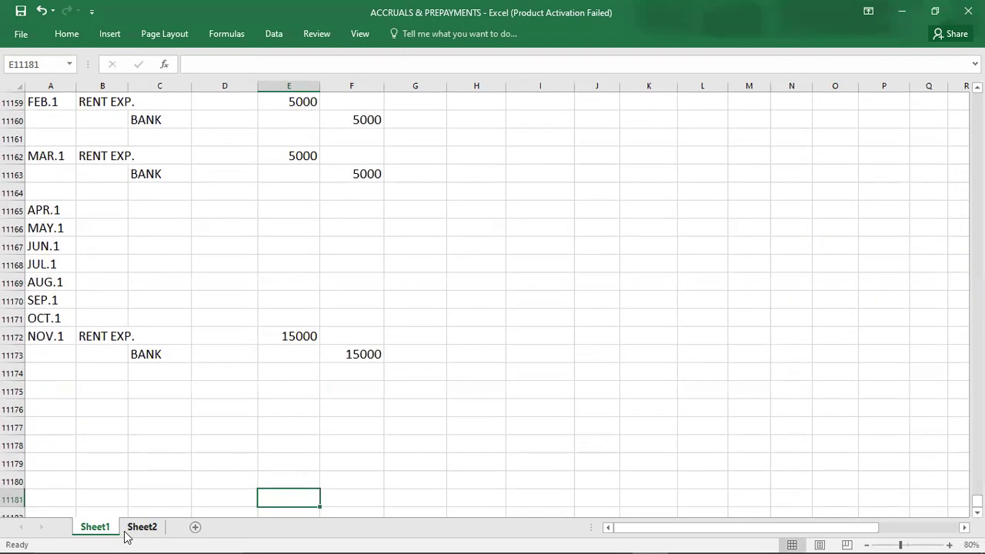
key(Down)
key(Down)
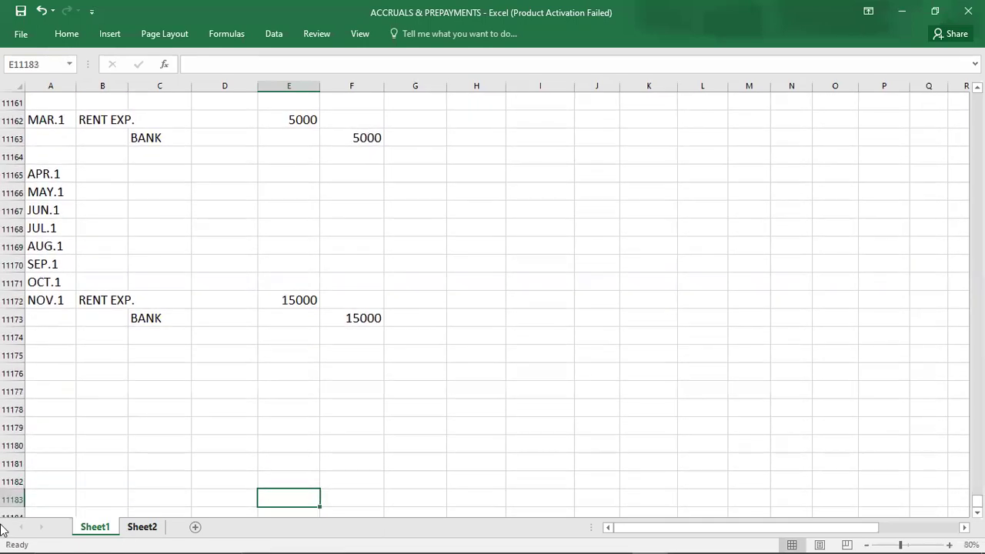
click(63, 354)
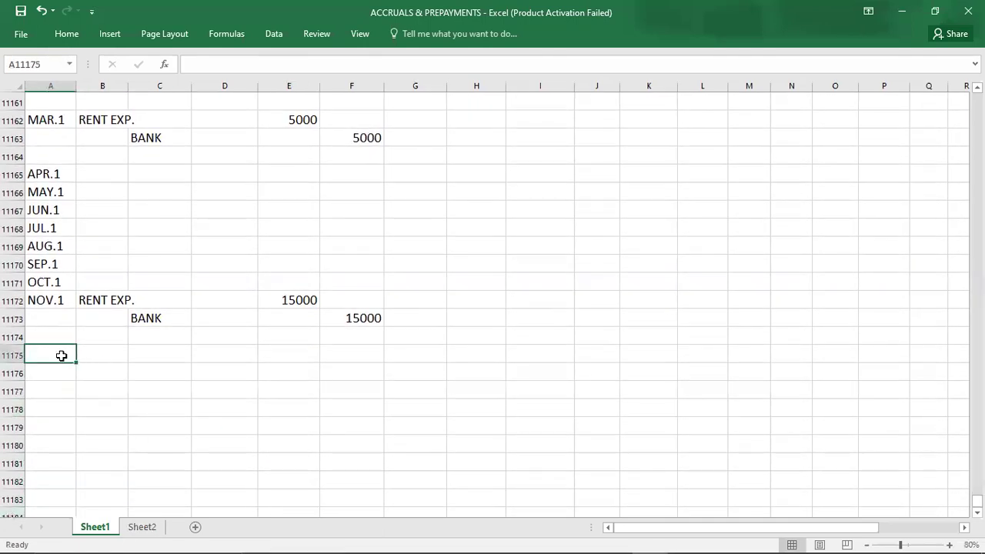
text(DEC.1)
key(Return)
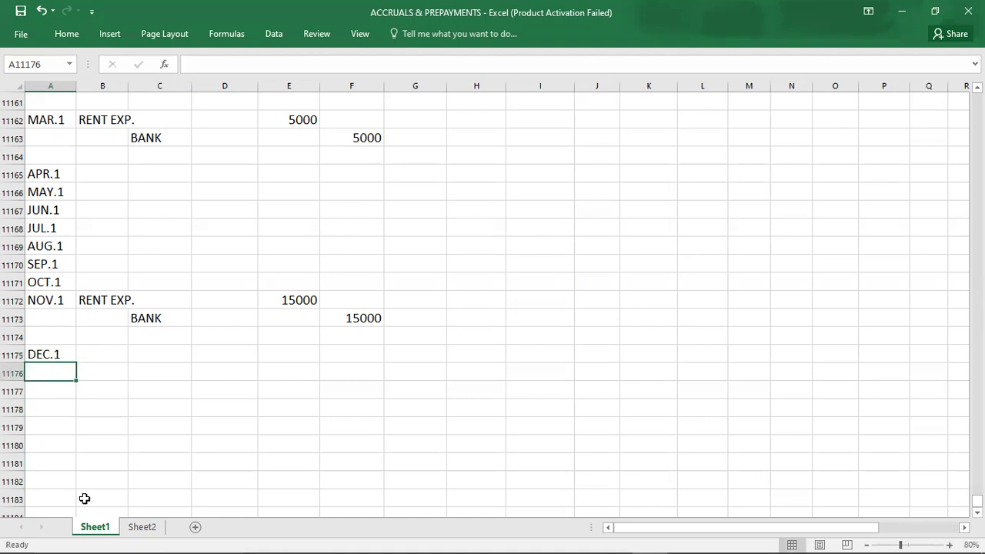
Step: Enter the year-end date DEC.31 in A11176 and make it bold
text(DEC.)
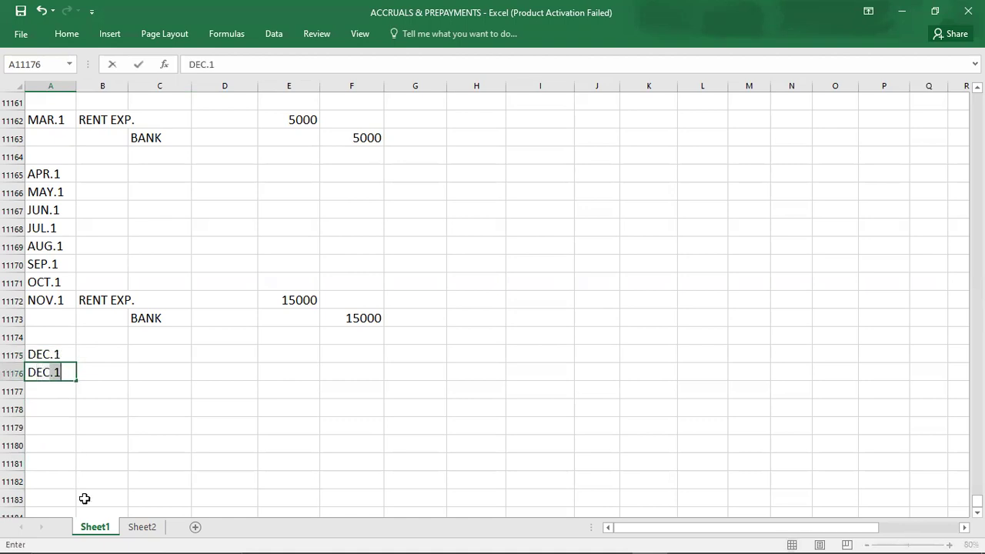
text(31)
key(Return)
key(Up)
key(ctrl+b)
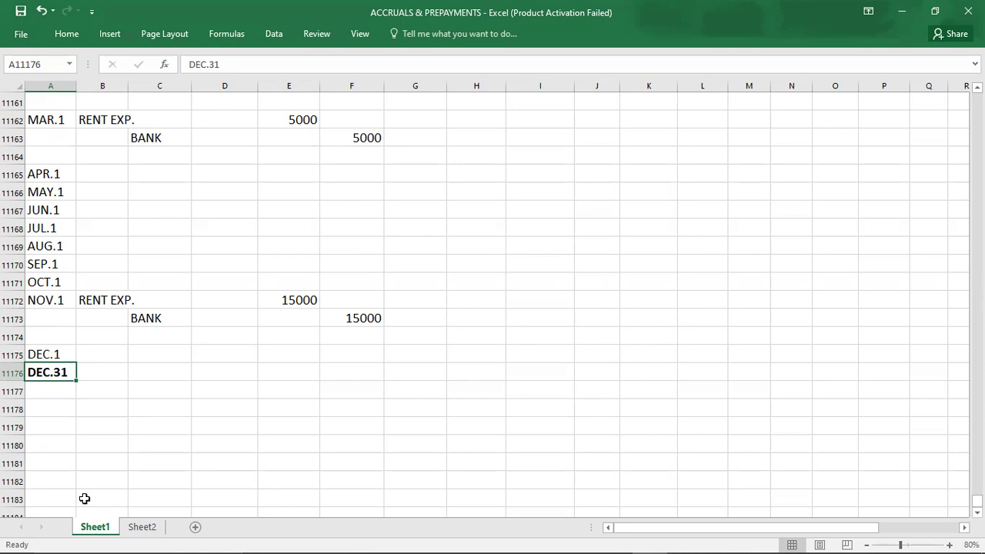
Step: Review the rent rows from JAN.1 to OCT.1 by highlighting B11156:B11171
key(Right)
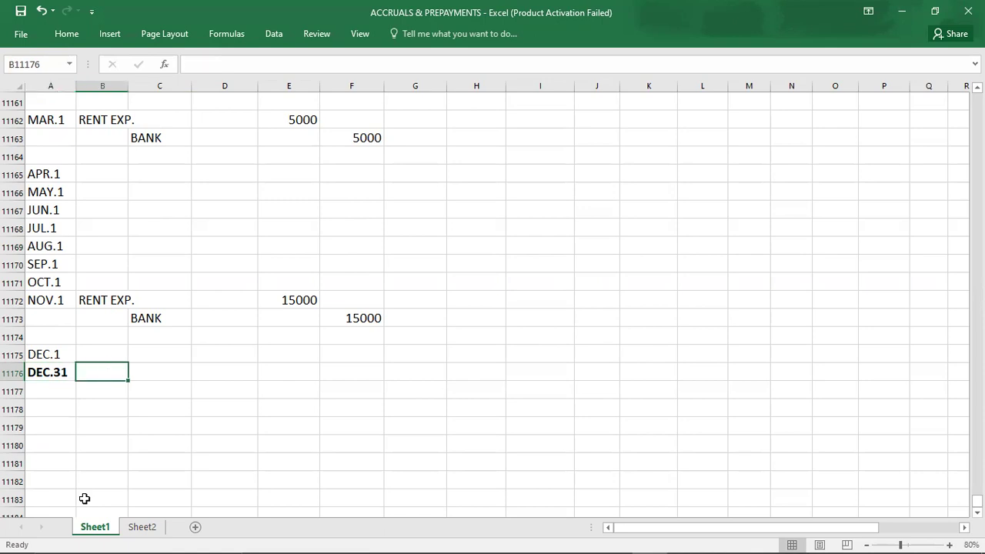
key(Down)
key(Up)
key(shift+Up)
key(shift+Up)
key(shift+Up)
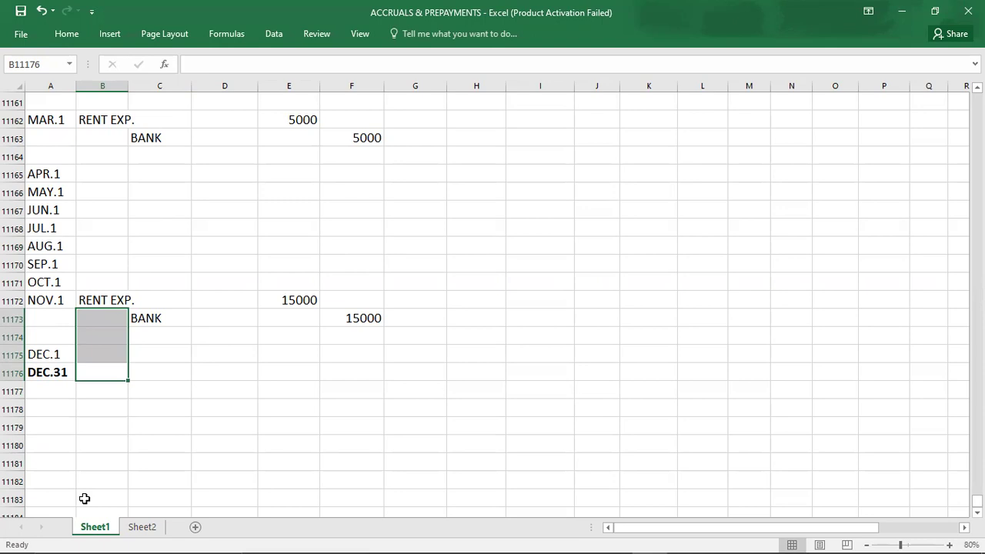
key(Up)
key(Up)
key(Up)
key(Up)
key(Up)
key(Up)
key(Up)
key(Up)
key(Up)
key(Up)
key(Up)
key(Up)
key(Up)
key(Up)
key(Up)
key(Up)
key(Up)
key(Up)
key(Up)
key(Up)
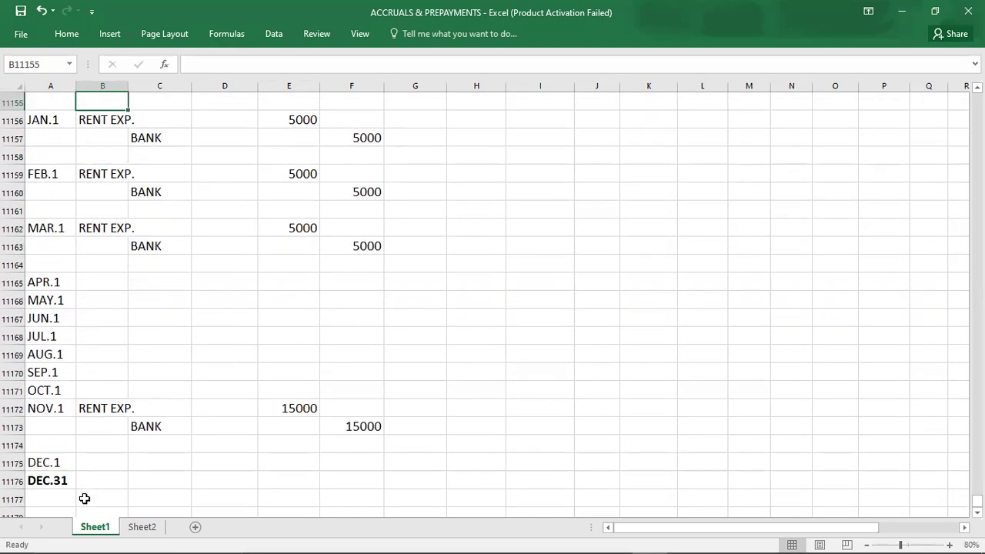
key(Down)
key(shift+Down)
key(shift+Down)
key(shift+Down)
key(shift+Down)
key(shift+Down)
key(shift+Down)
key(shift+Down)
key(shift+Down)
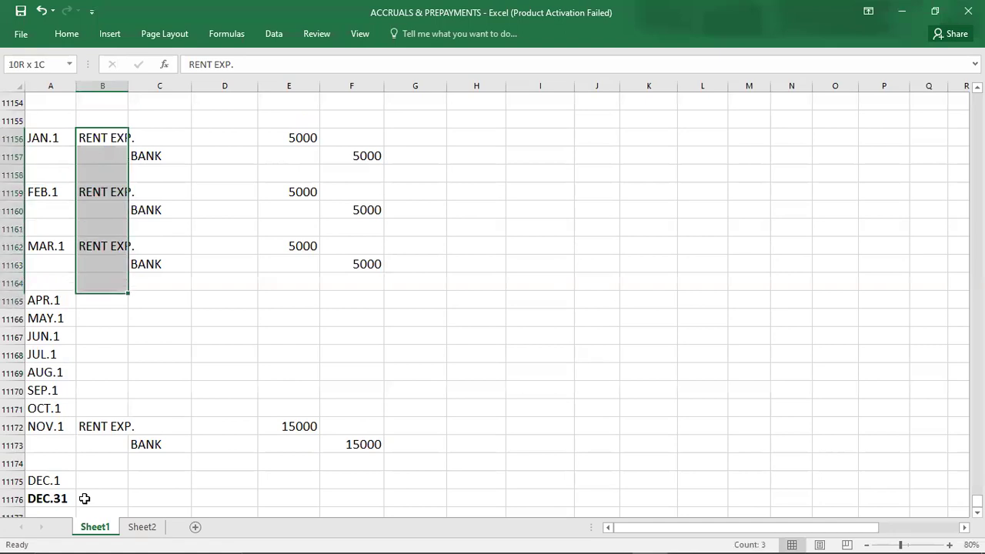
key(shift+Down)
key(shift+Down)
key(shift+Down)
key(shift+Down)
key(shift+Down)
key(shift+Down)
key(shift+Down)
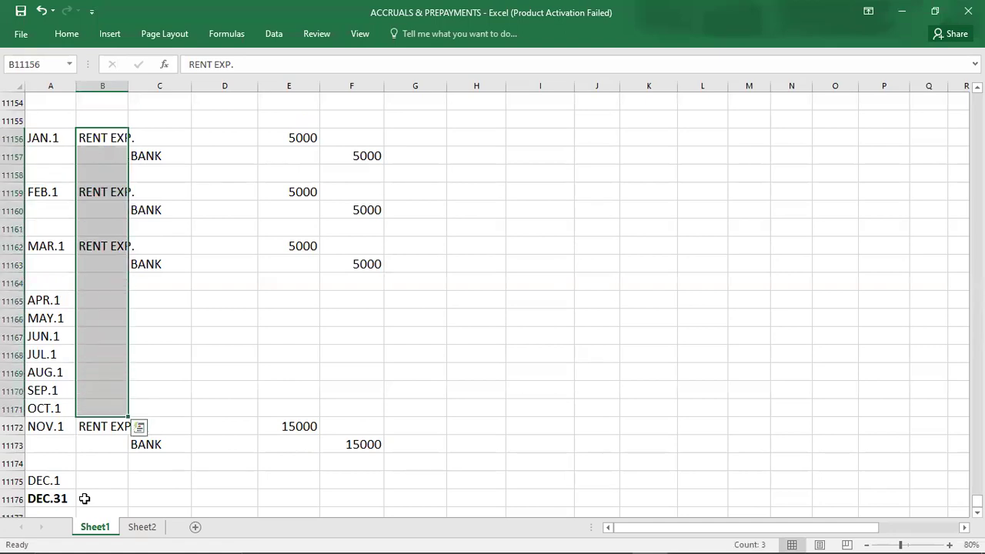
Step: Examine the NOV.1 rent entry in row 11172 and the DEC.1 and DEC.31 rows below it
key(Down)
key(Down)
key(Down)
key(Down)
key(Down)
key(Down)
key(Down)
key(Down)
key(Down)
key(Down)
key(Down)
key(Down)
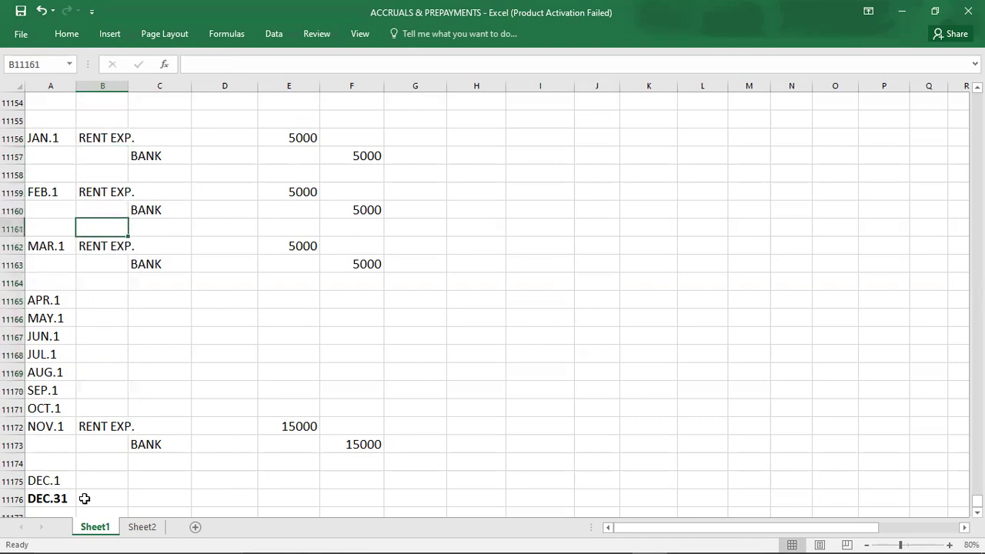
key(Down)
key(Down)
key(Down)
key(Down)
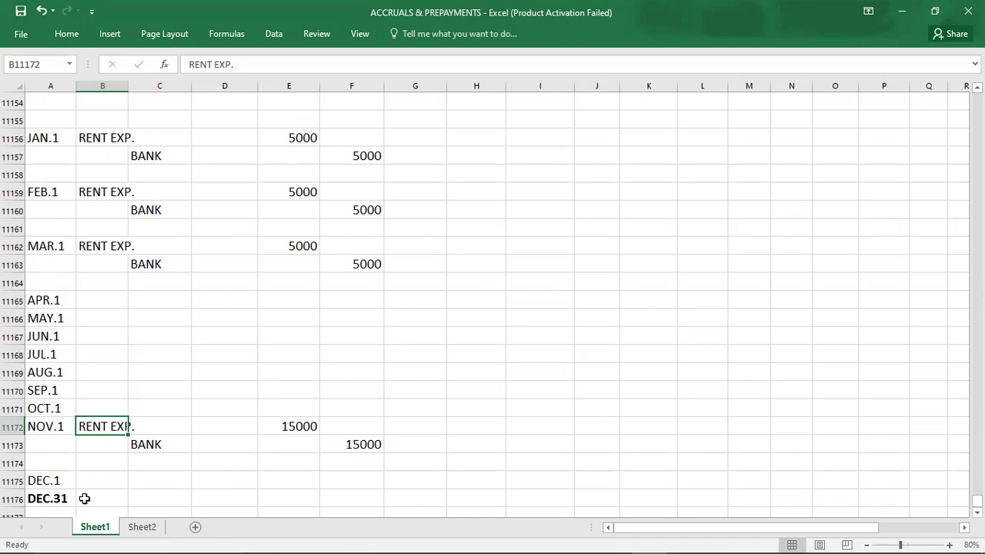
key(Down)
key(Down)
key(Down)
key(Down)
key(Down)
key(Down)
key(Down)
key(Down)
key(Down)
key(Down)
key(Down)
key(Down)
key(Down)
key(Down)
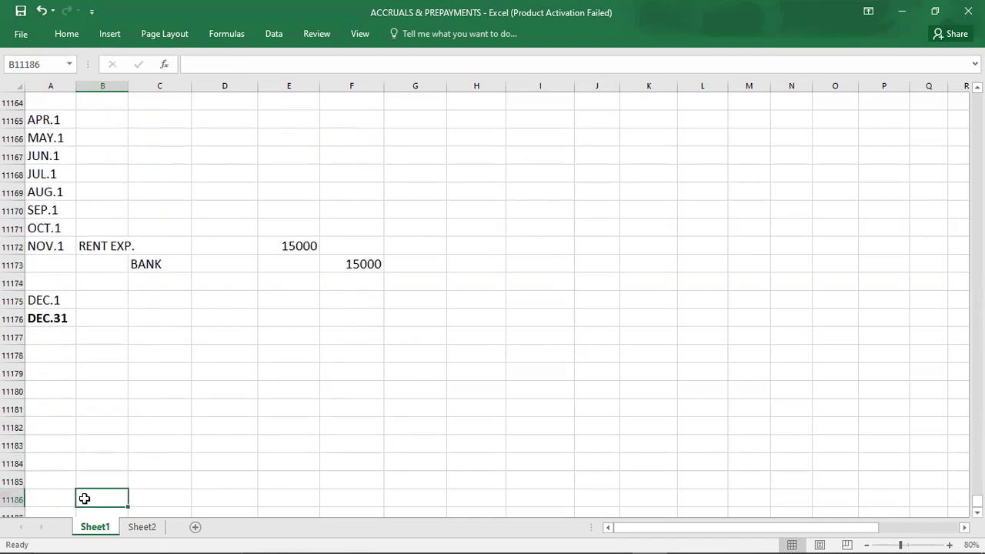
click(103, 321)
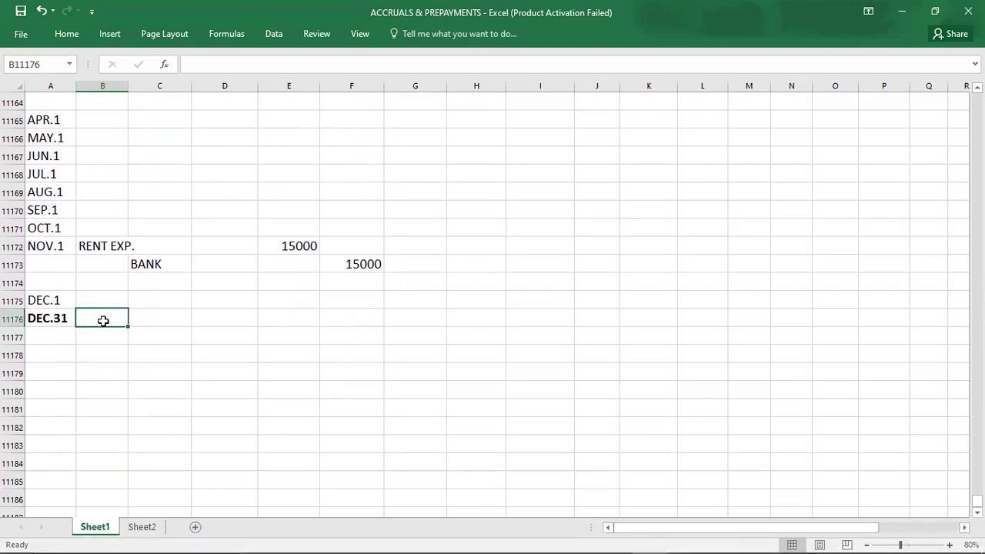
click(102, 249)
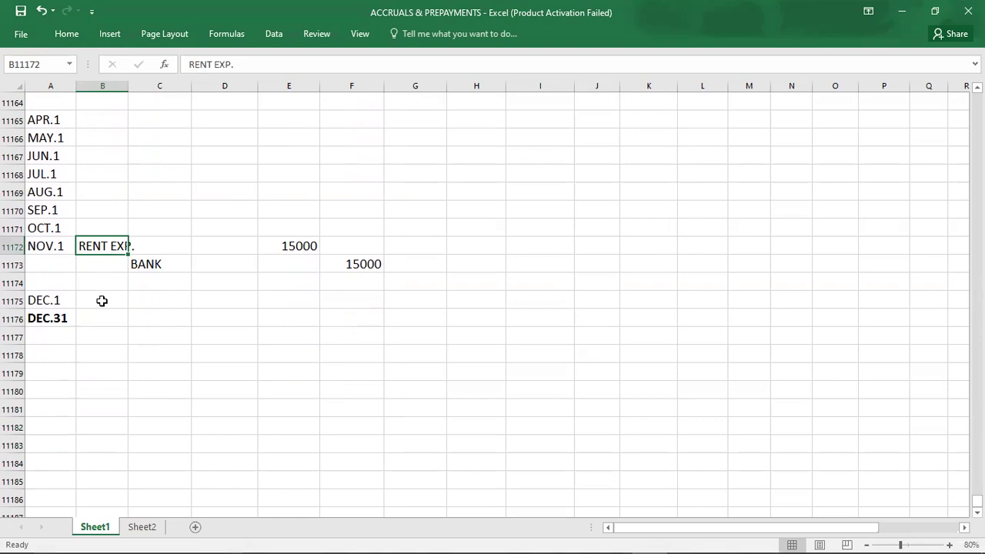
Step: Enter PREPAYMENTS as the debit account in B11176 beside the DEC.31 date
click(102, 301)
click(102, 318)
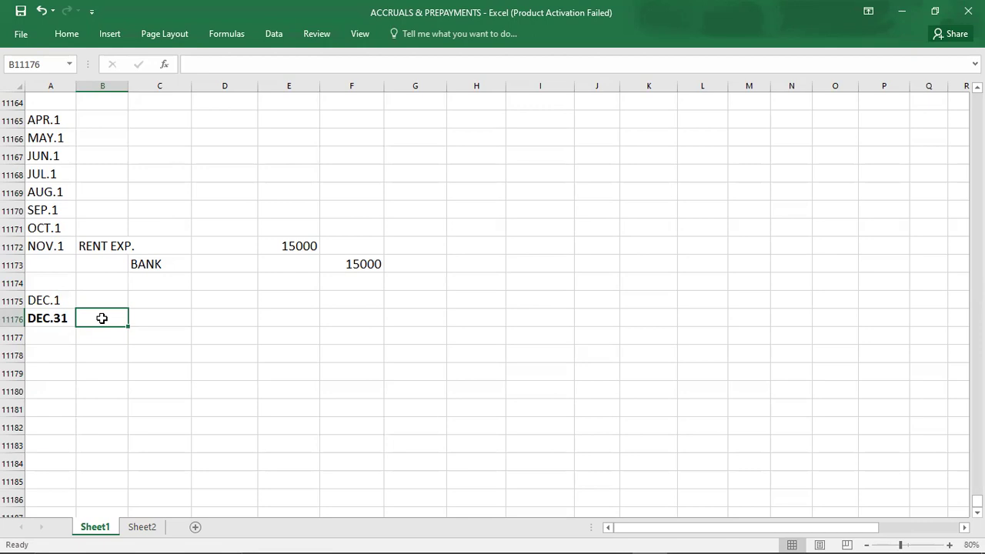
text(PREPAYMENST)
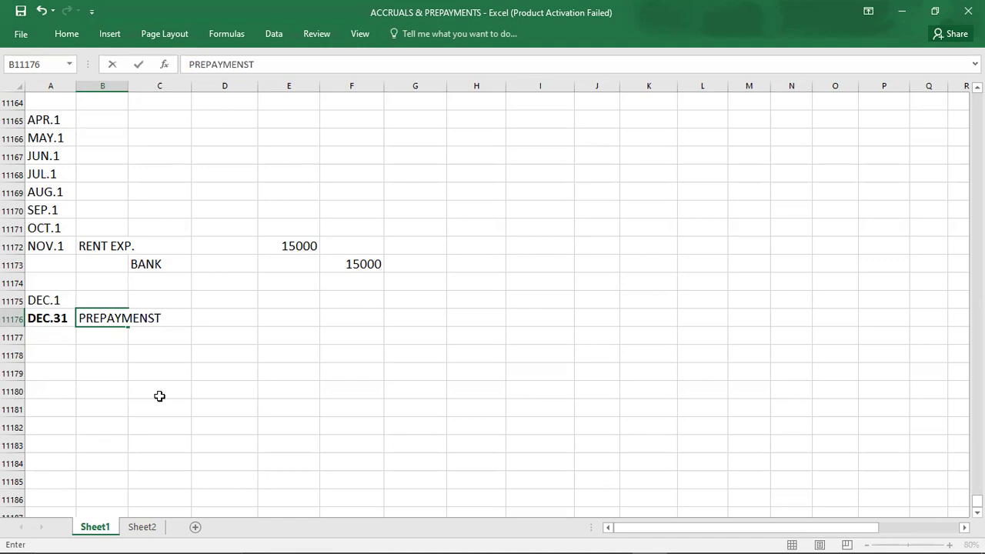
key(BackSpace)
key(BackSpace)
text(TS)
key(Return)
Step: Copy RENT EXP. from the NOV.1 entry in B11172 into C11177 as the credit account of the DEC.31 entry
key(Right)
key(Right)
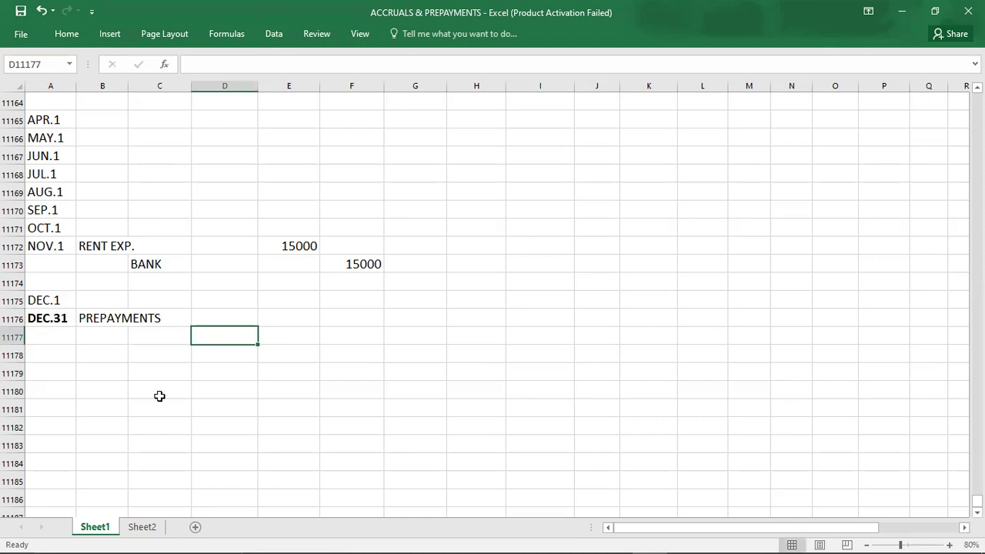
key(Left)
key(Left)
key(Up)
key(Up)
key(Up)
key(Up)
key(Up)
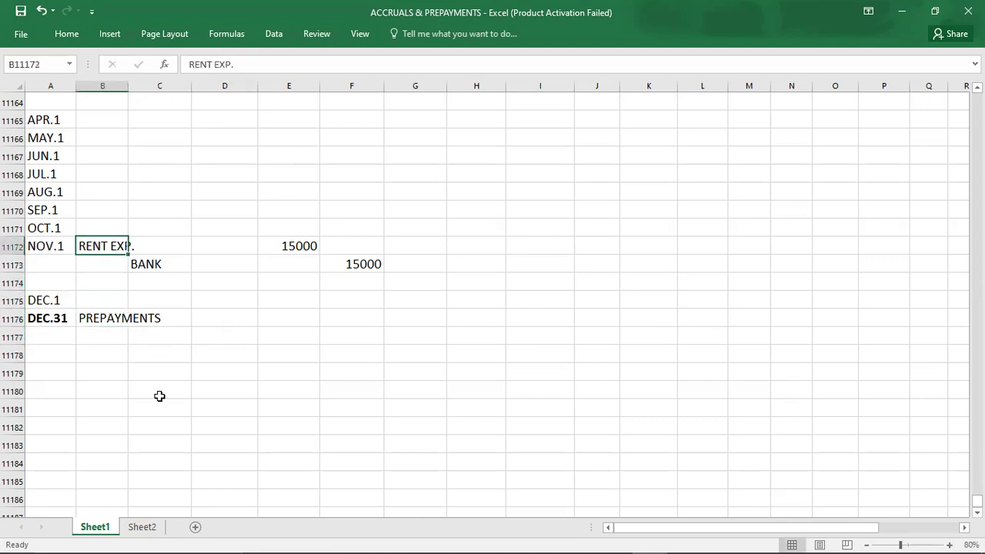
key(ctrl+c)
key(Down)
key(Down)
key(Down)
key(Down)
key(Down)
key(Right)
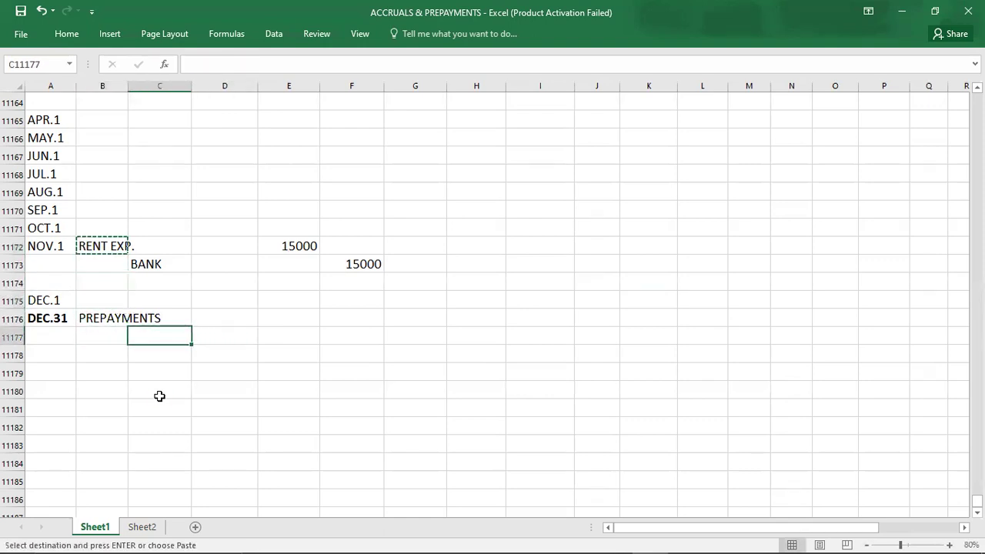
key(ctrl+v)
Step: Enter 5000 as the prepayments debit in E11176 and 5000 as the rent expense credit in F11177
key(Up)
key(Right)
key(Right)
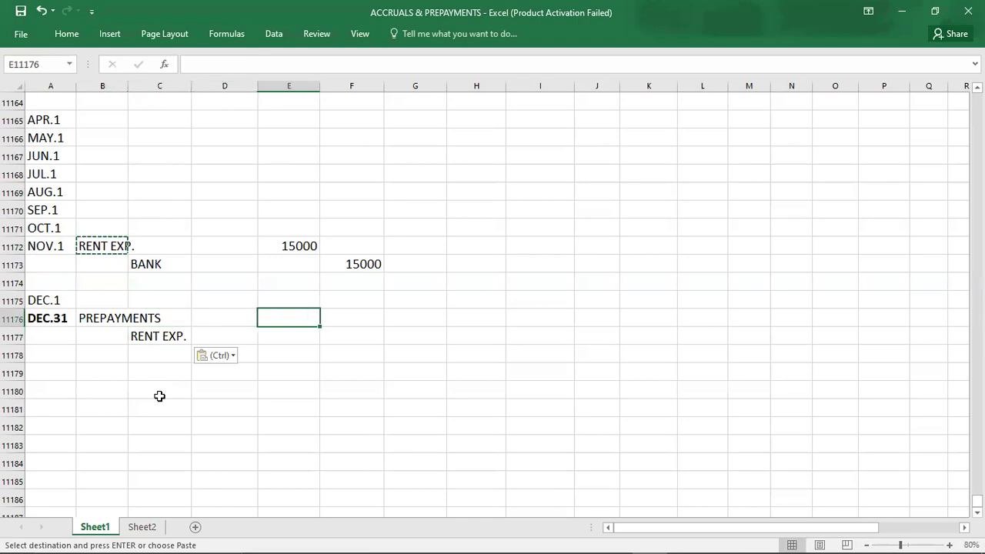
text(5000)
key(Return)
key(Right)
text(5000)
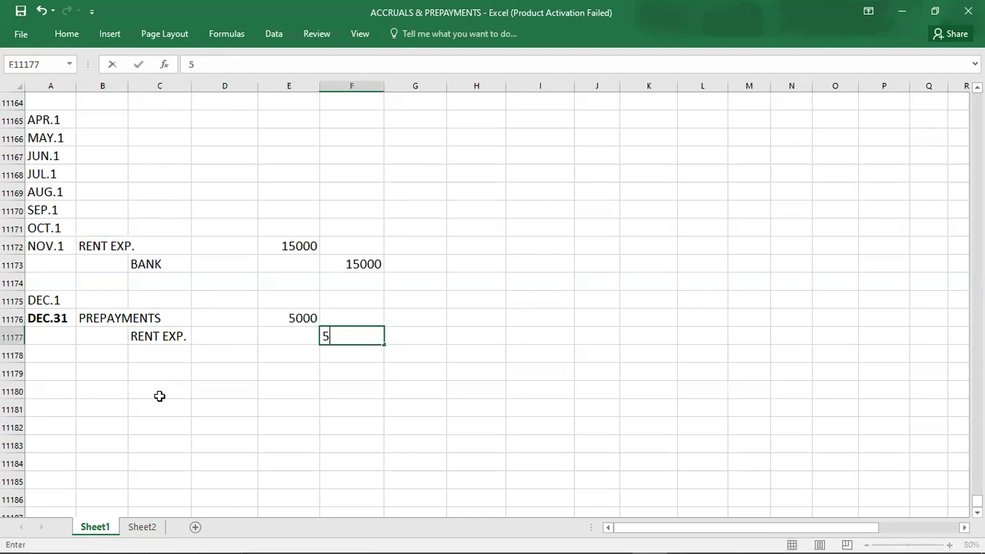
key(Return)
Step: Make the whole DEC.31 prepayment entry in A11176:F11177 bold
key(Up)
key(Up)
key(Left)
key(Left)
key(Left)
key(Left)
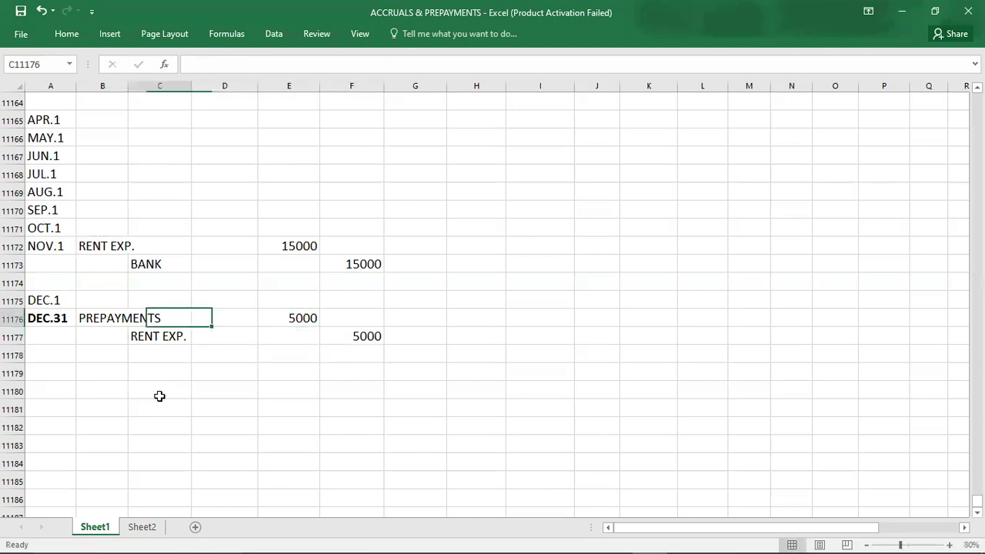
key(shift+Right)
key(shift+Right)
key(shift+Right)
key(shift+Right)
key(shift+Right)
key(shift+Down)
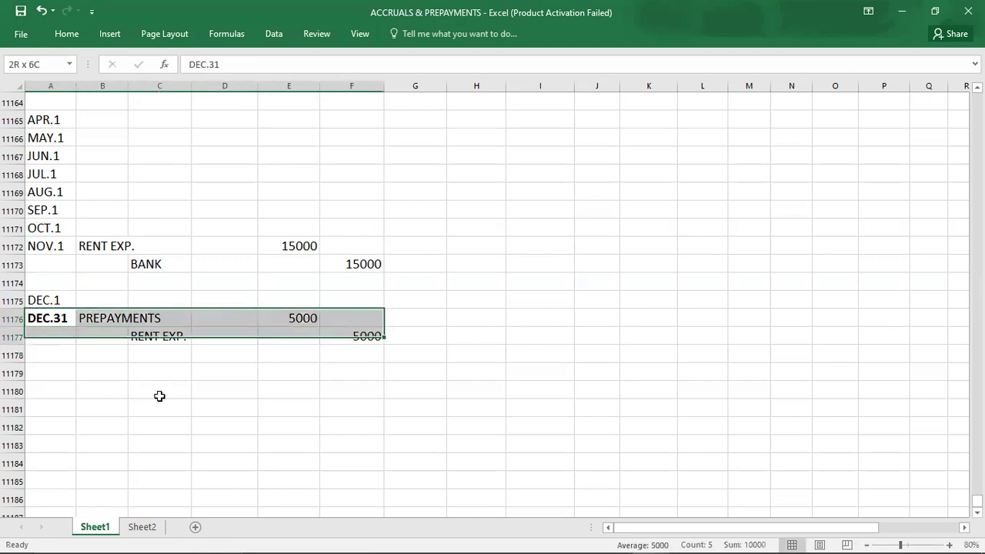
key(ctrl+b)
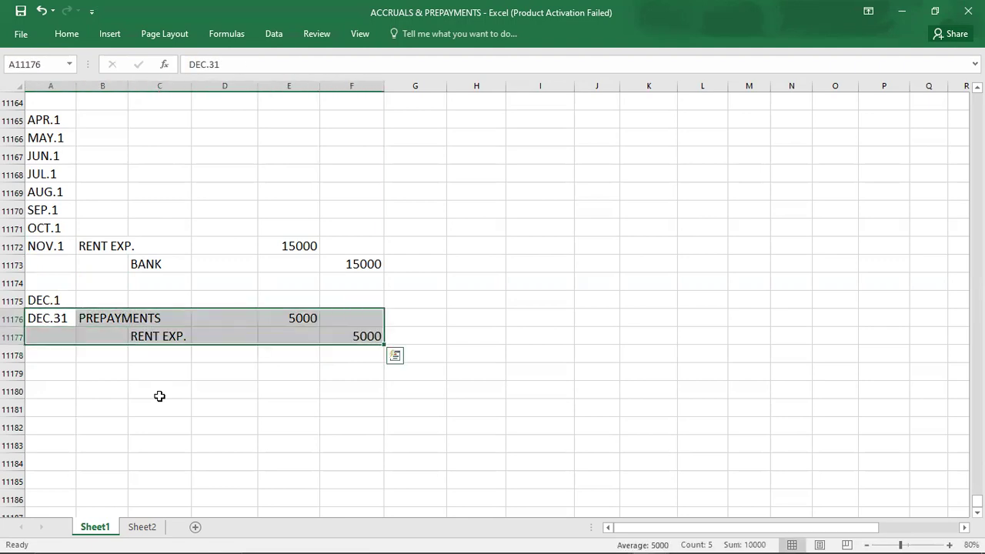
key(ctrl+b)
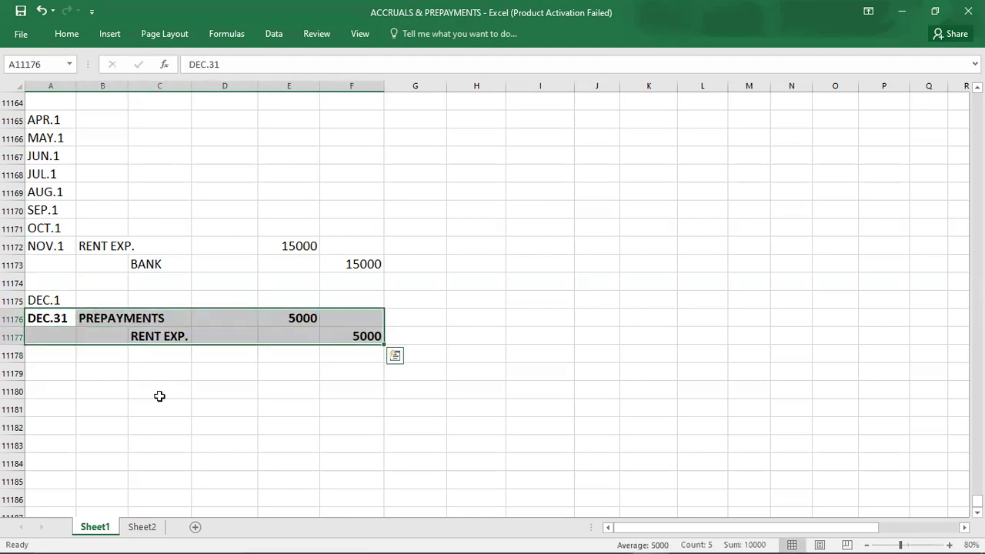
Step: Examine the accounts of the DEC.31 prepayment entry against the rent amount of the NOV.1 entry
click(93, 318)
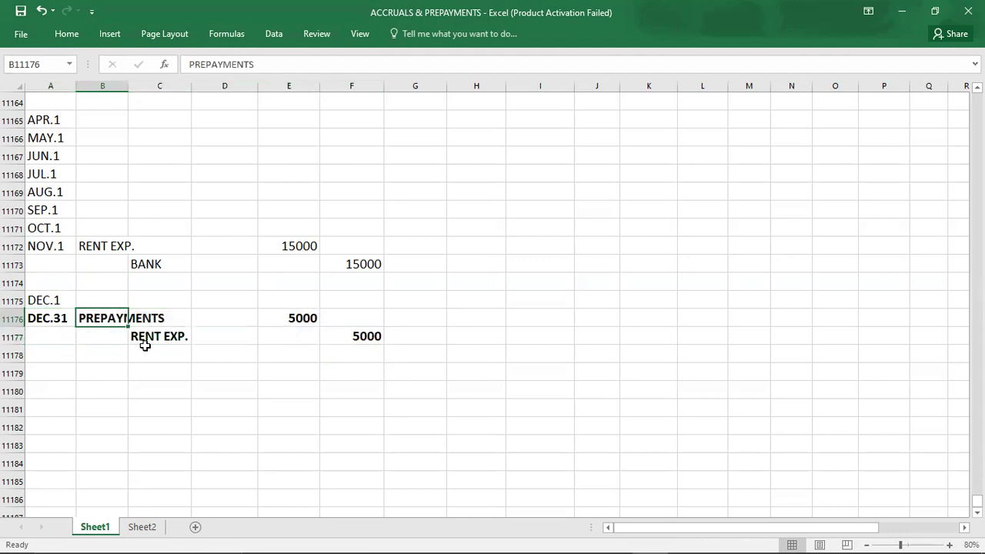
click(145, 346)
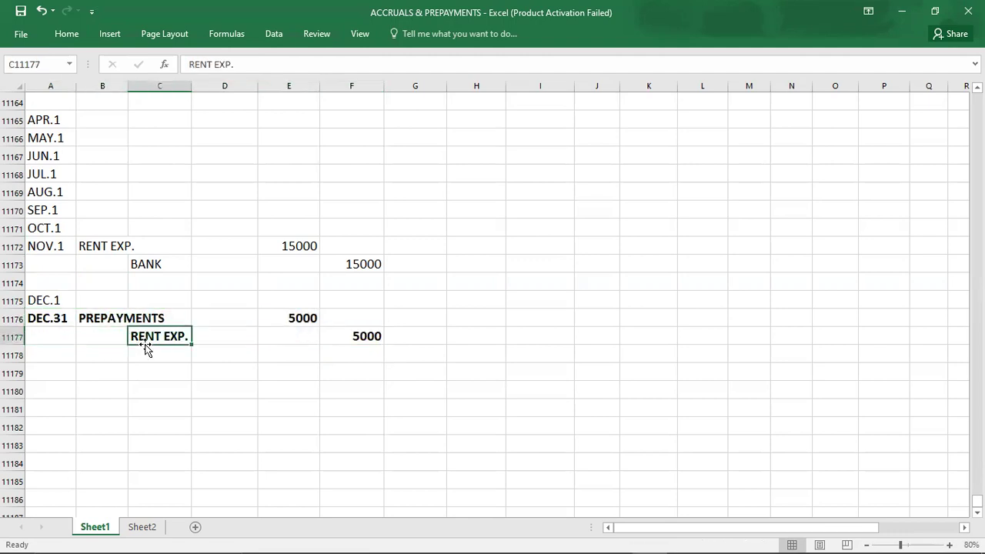
click(281, 245)
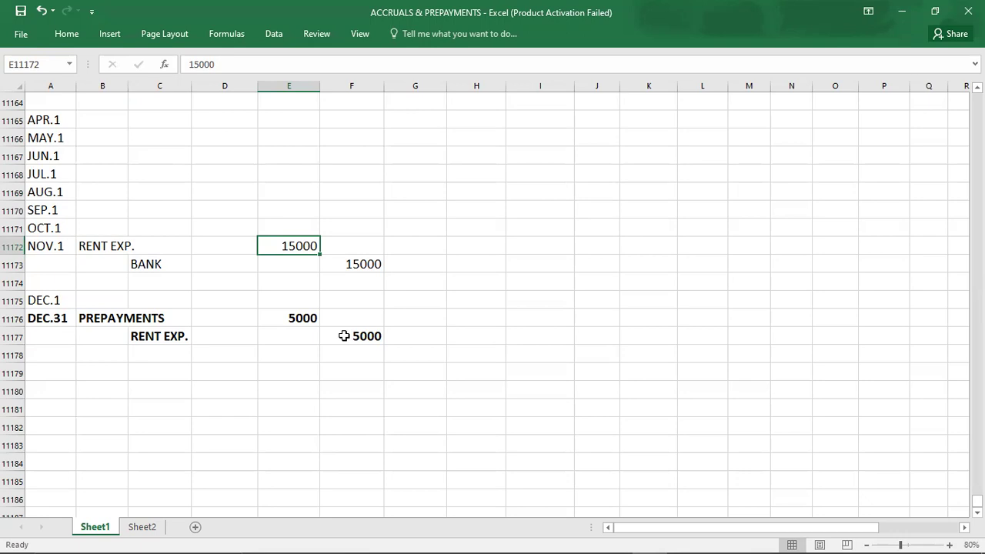
click(34, 317)
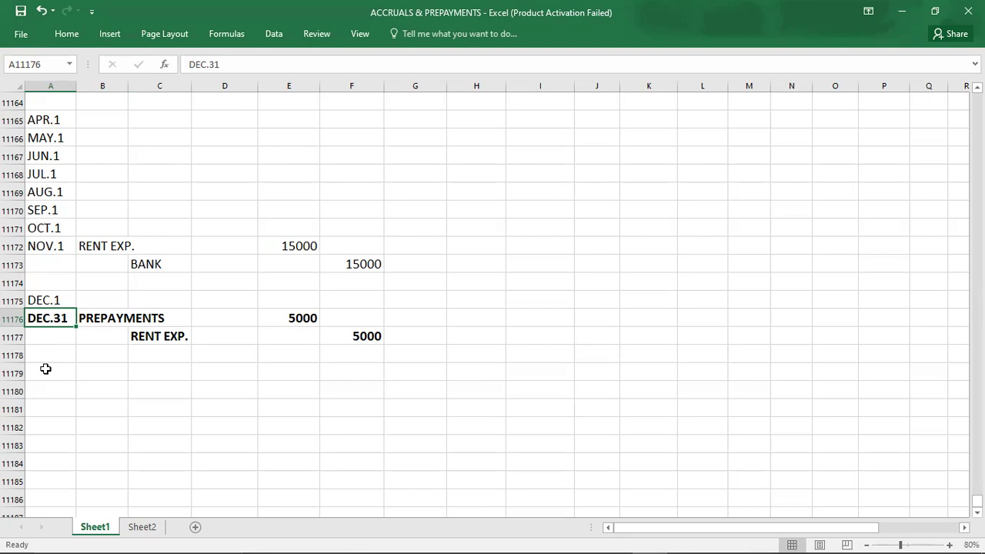
key(Right)
key(Left)
key(Right)
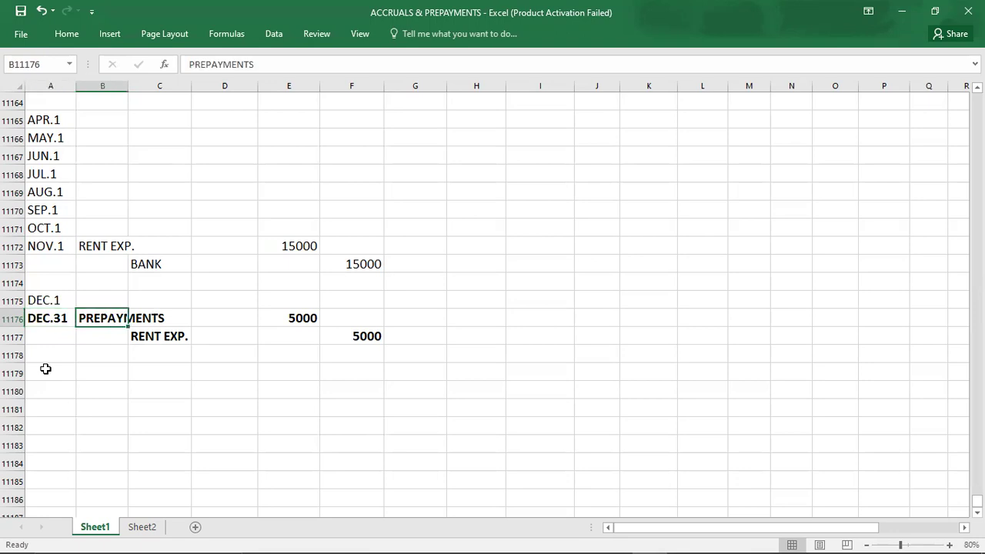
Step: Review the year's rent journal entries above the DEC.31 adjustment, back up to the JAN.1 entry
key(Up)
key(Up)
key(Up)
key(Up)
key(Up)
key(Up)
key(Up)
key(Up)
key(Up)
key(Up)
key(Up)
key(Up)
key(Up)
key(Up)
key(Up)
key(Up)
key(Up)
key(Up)
key(Up)
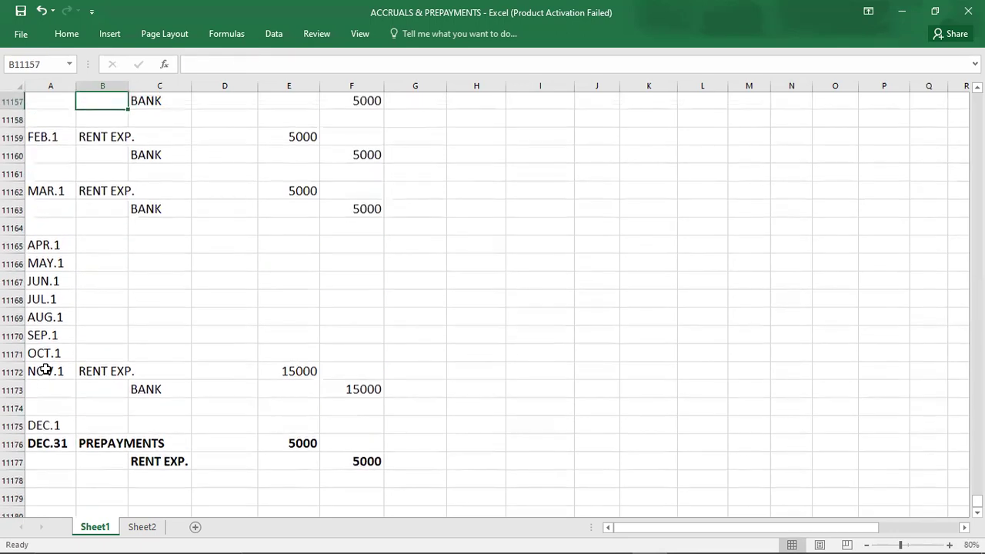
key(Up)
key(Up)
key(Up)
key(Up)
key(Up)
key(Up)
key(Up)
key(Up)
key(Up)
key(Up)
key(Up)
key(Up)
key(Up)
key(Up)
key(Up)
key(Up)
key(Up)
key(Up)
key(Up)
key(Up)
key(Up)
key(Up)
key(Up)
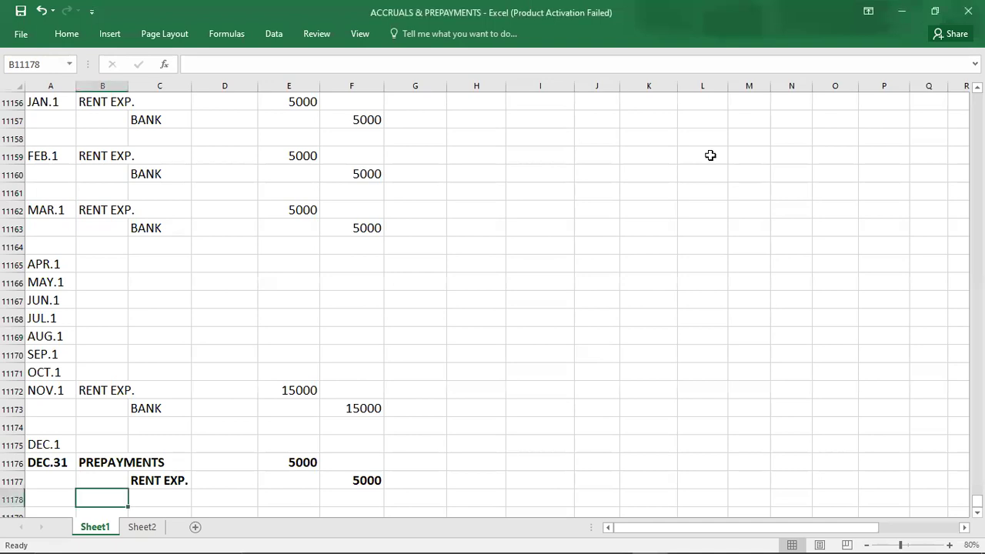
Step: Switch to the PowerPoint slide show of Lecture 024 on accruals and prepayments
key(alt+Tab)
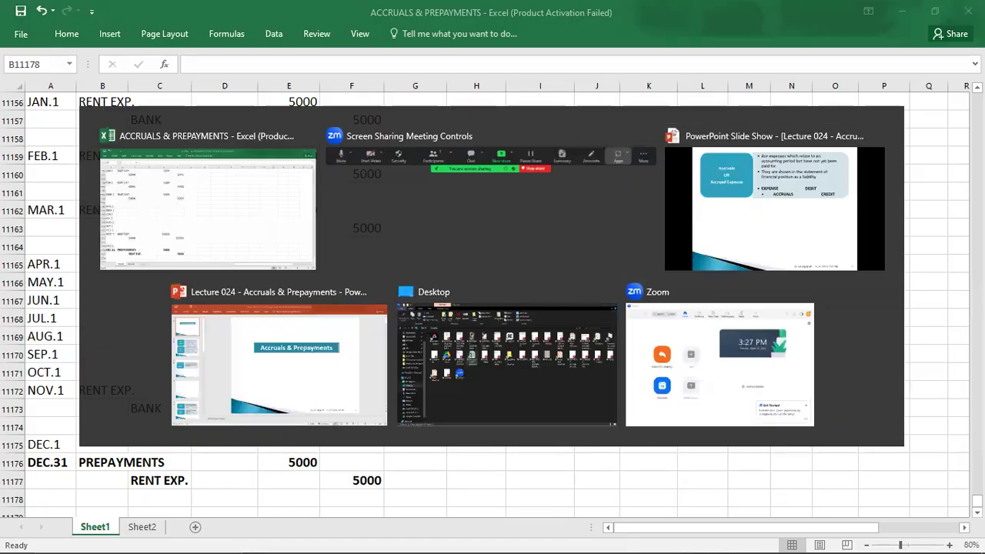
click(710, 155)
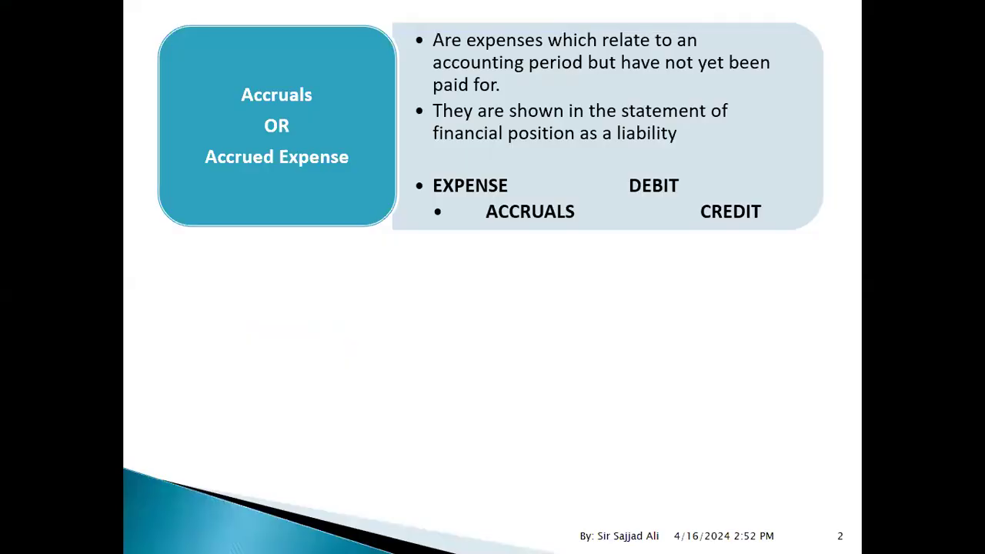